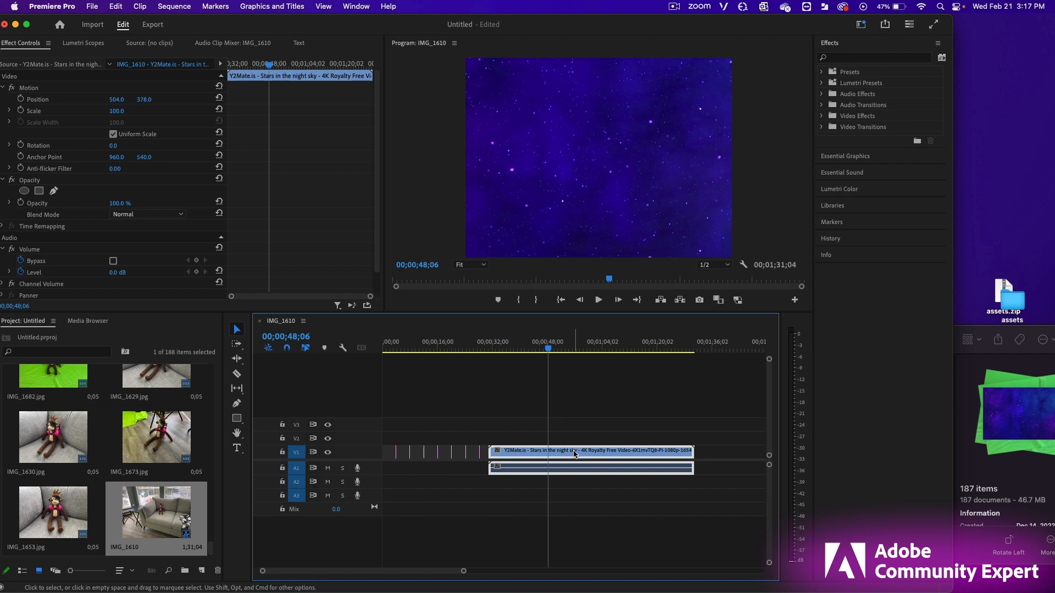
- Unlink the starry night sky clip's audio from its video and delete the audio from track A1
{"action": "right_click", "coordinate": [575, 454]}
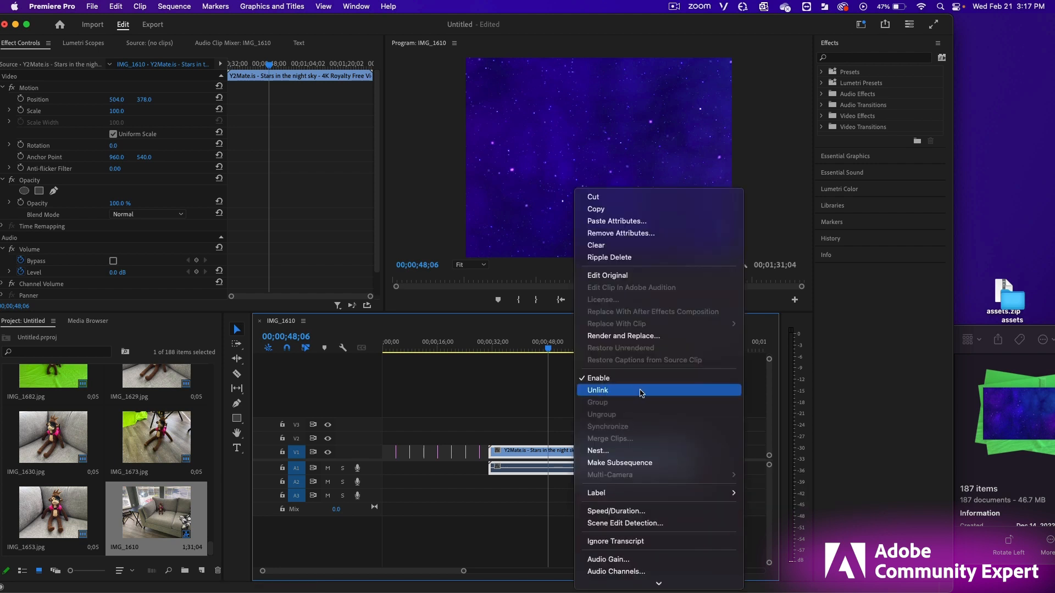
{"action": "left_click", "coordinate": [627, 390]}
{"action": "left_click", "coordinate": [583, 469]}
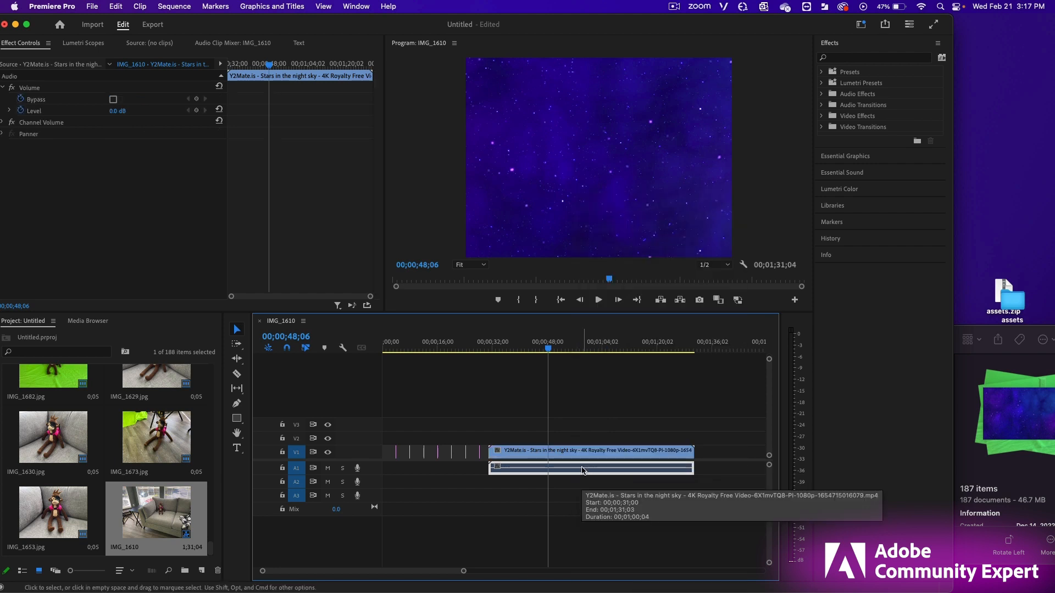
{"action": "key", "text": "Delete"}
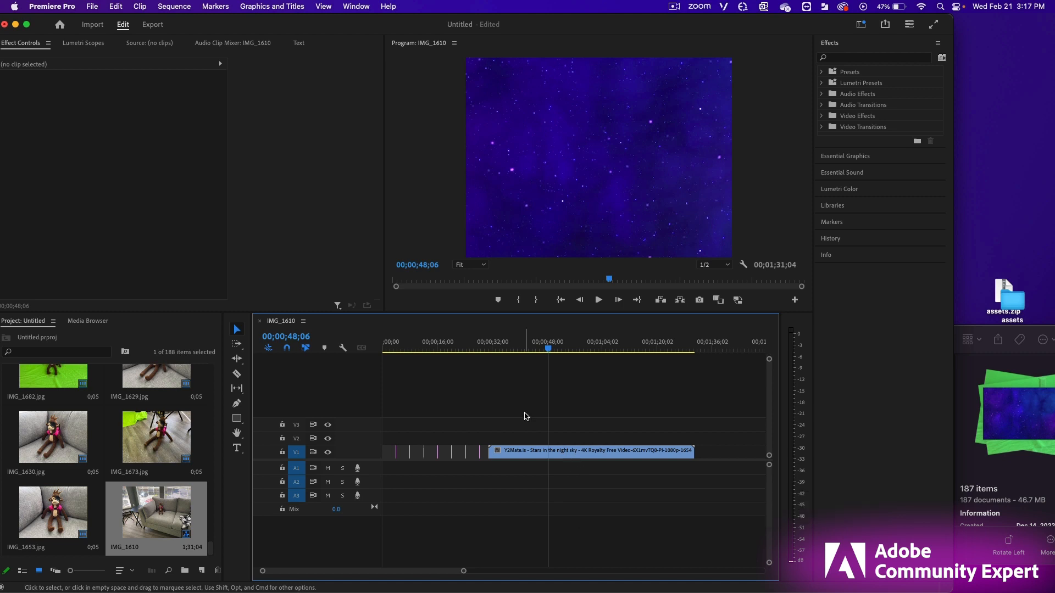
- Save the project as lastname_firstname_stopmotion in the assets folder on the Desktop
{"action": "left_click", "coordinate": [92, 6]}
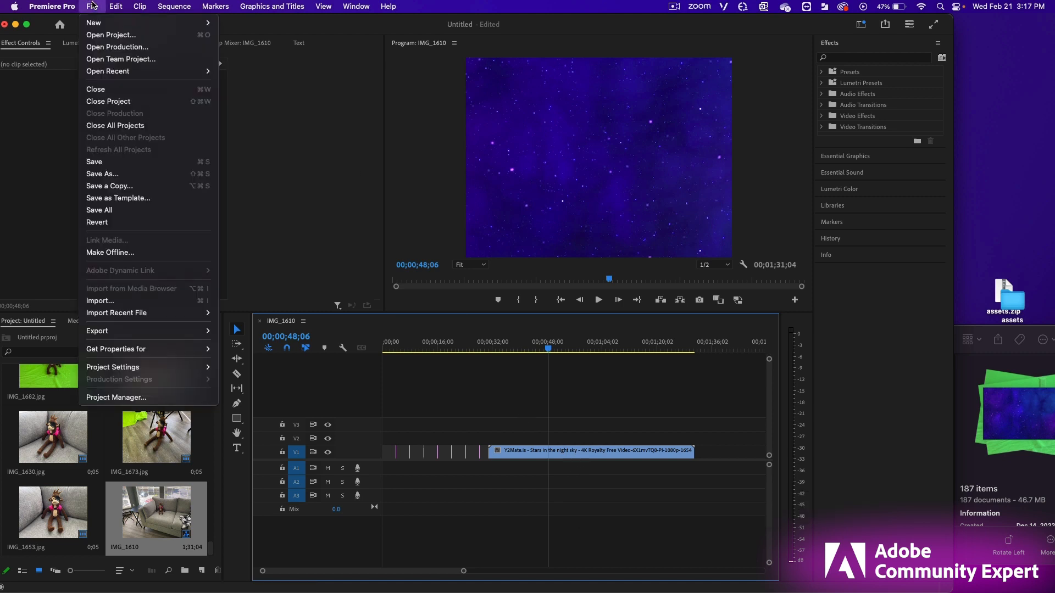
{"action": "left_click", "coordinate": [96, 175]}
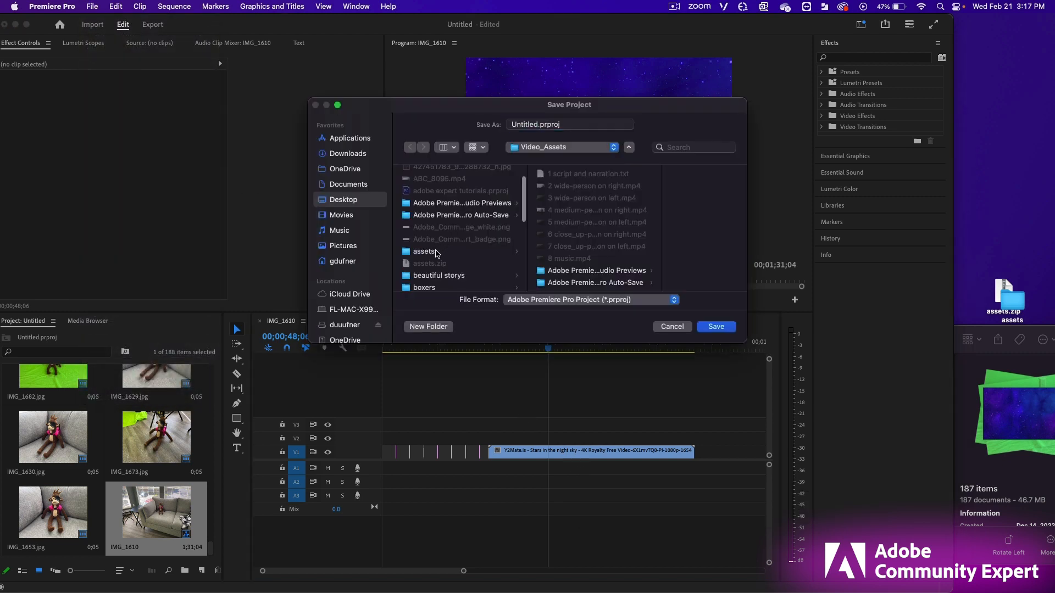
{"action": "left_click", "coordinate": [442, 252]}
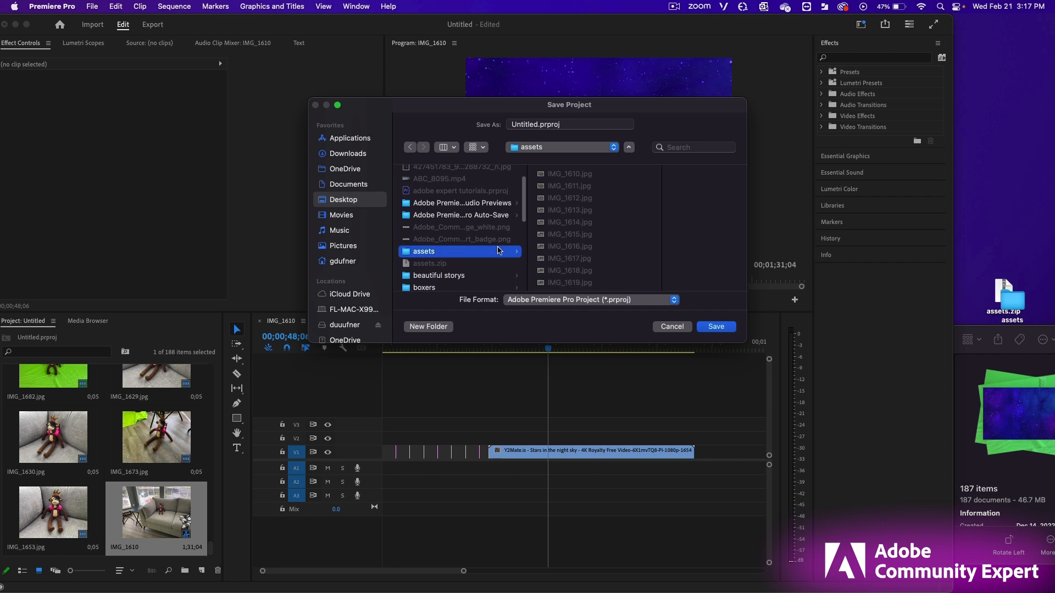
{"action": "double_click", "coordinate": [538, 124]}
{"action": "type", "text": "stop_"}
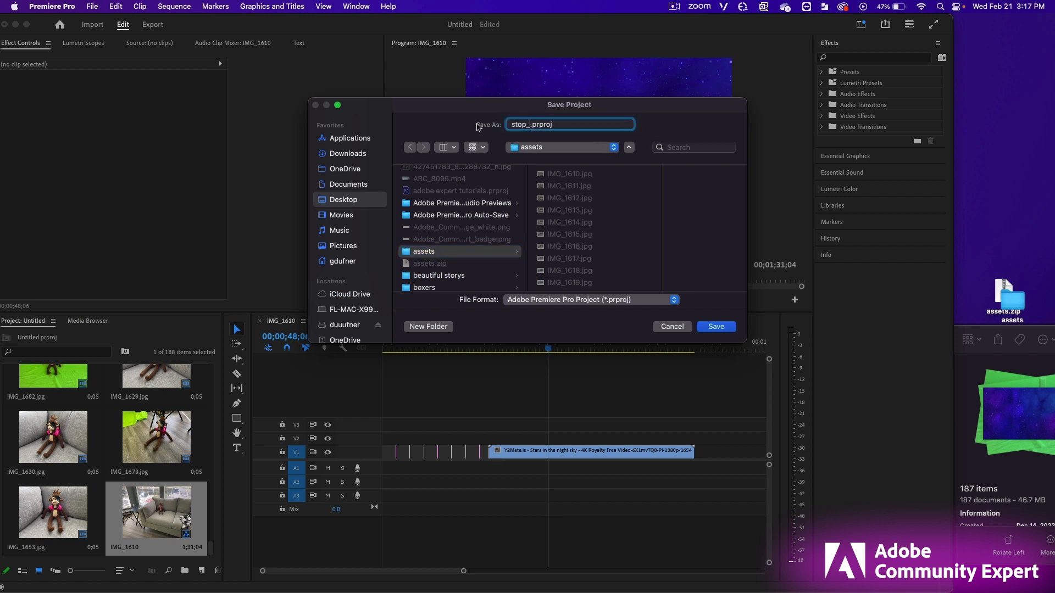
{"action": "type", "text": "motion"}
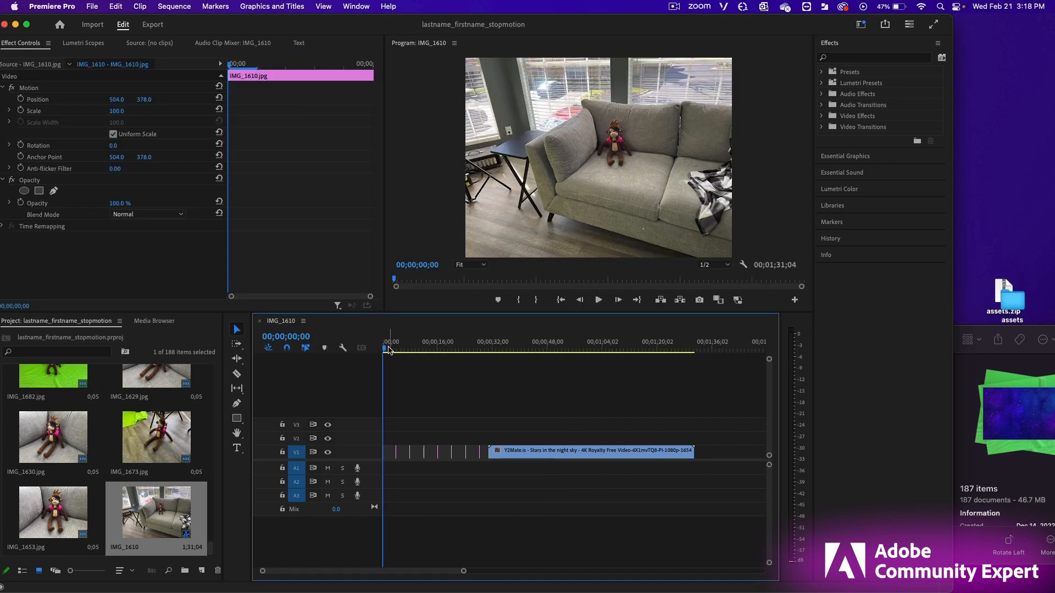
- Nest all the still photos before the starry sky clip on V1 into a sequence named "film"
{"action": "left_click_drag", "start_coordinate": [385, 352], "coordinate": [425, 362]}
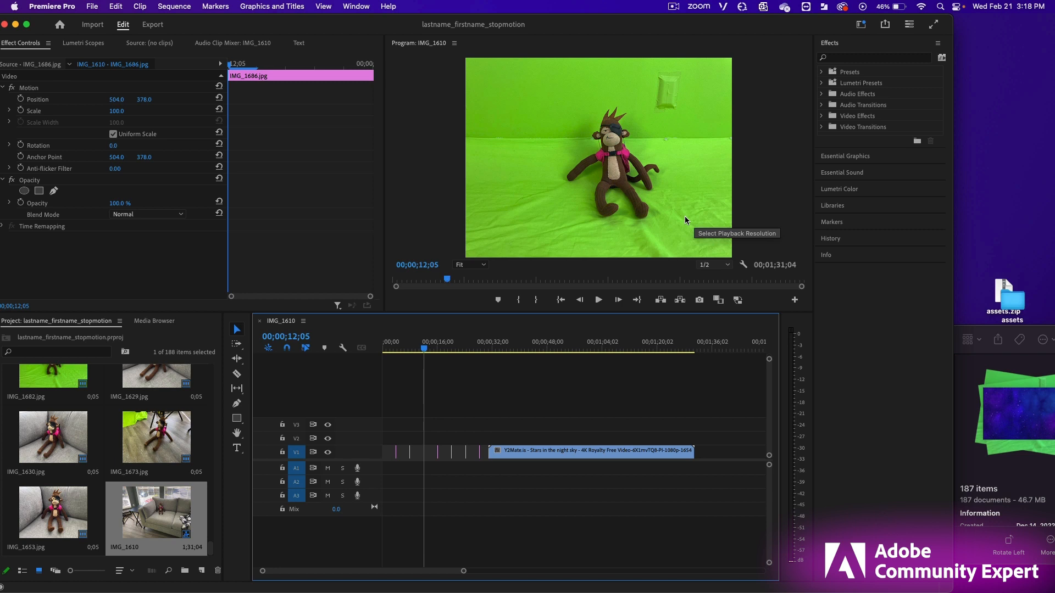
{"action": "left_click_drag", "start_coordinate": [464, 572], "coordinate": [400, 569]}
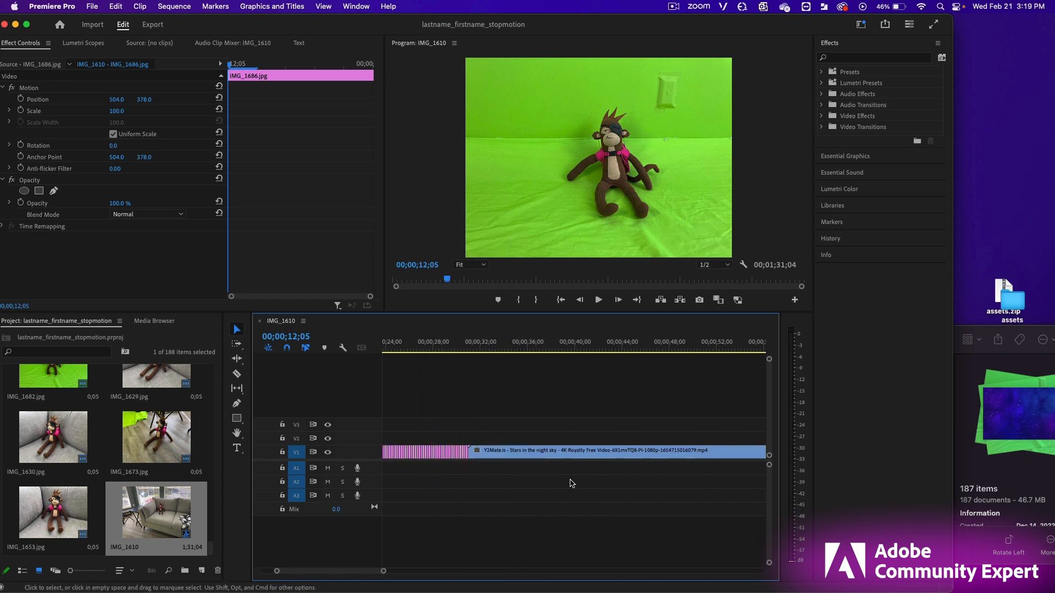
{"action": "left_click_drag", "start_coordinate": [467, 440], "coordinate": [379, 471]}
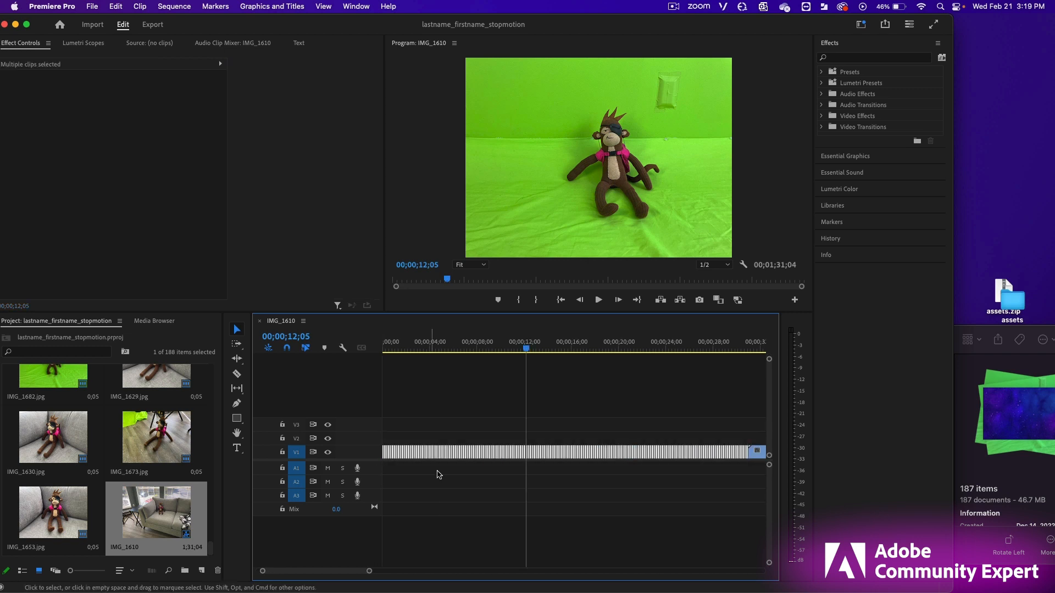
{"action": "scroll", "coordinate": [589, 430], "scroll_direction": "down", "scroll_amount": 5}
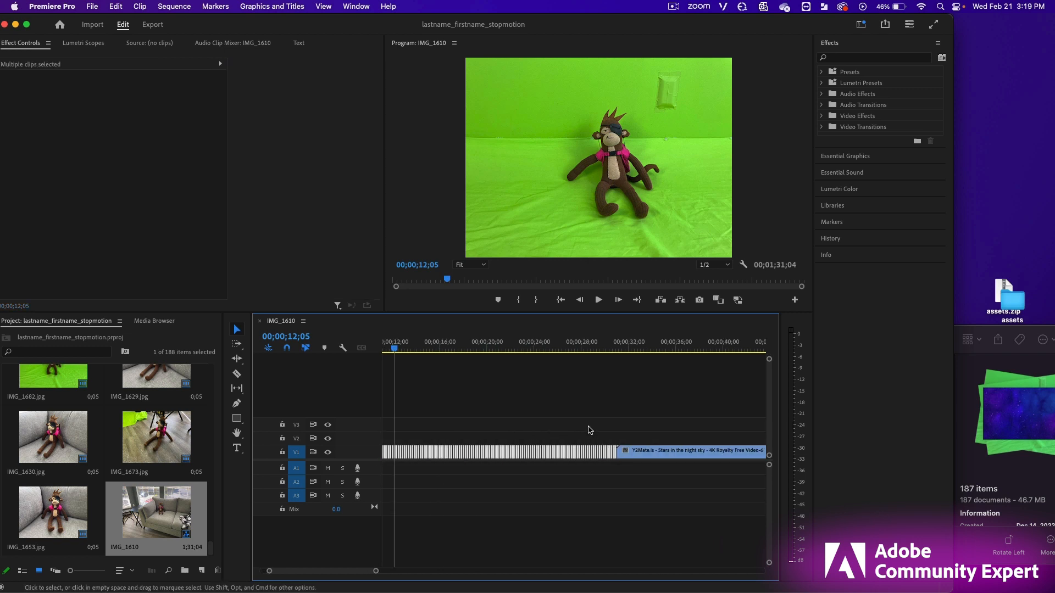
{"action": "right_click", "coordinate": [573, 455]}
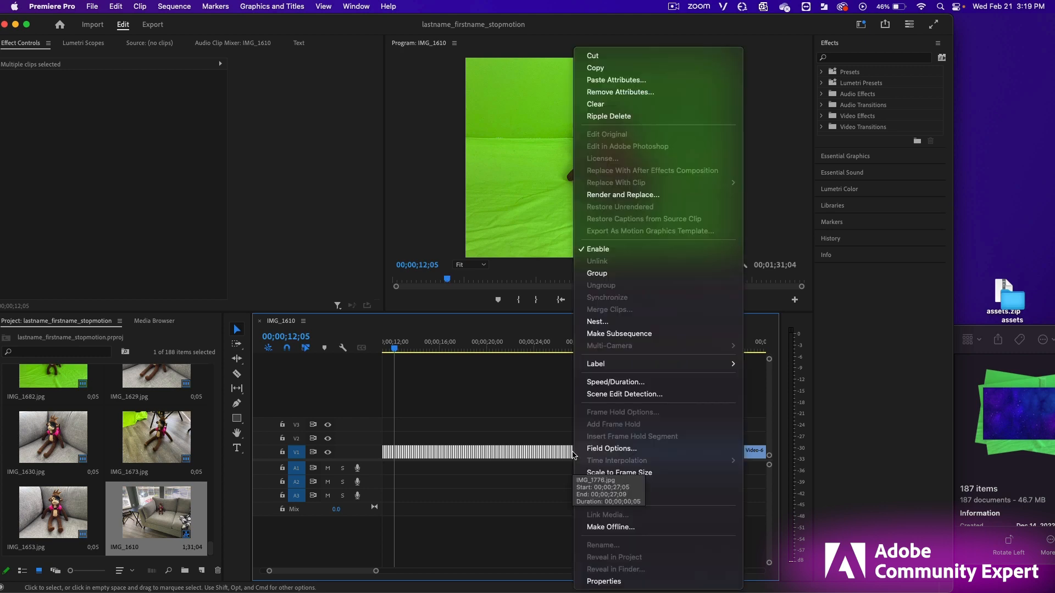
{"action": "left_click", "coordinate": [622, 323]}
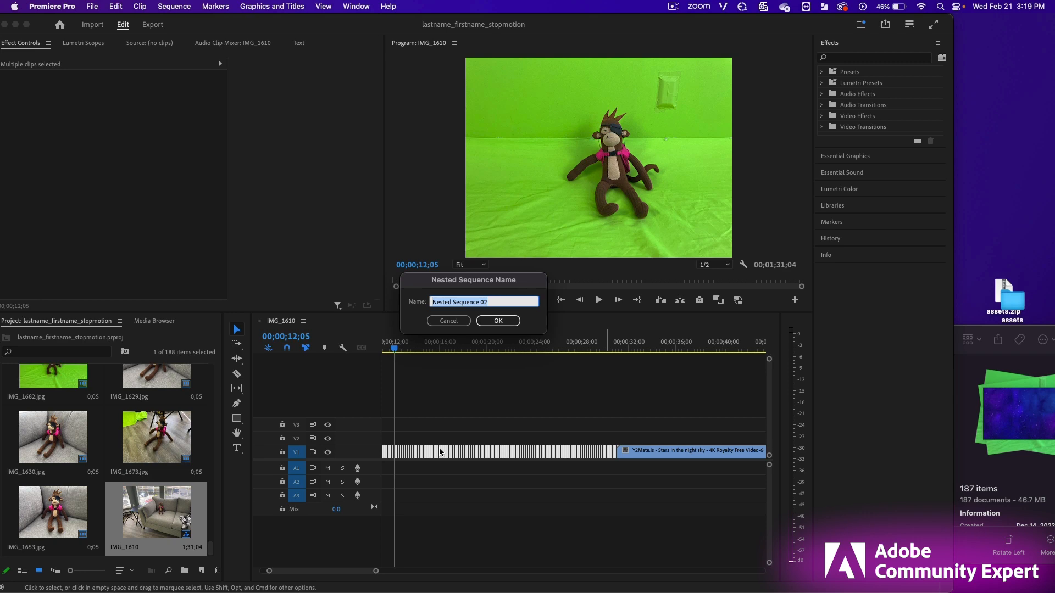
{"action": "type", "text": "film"}
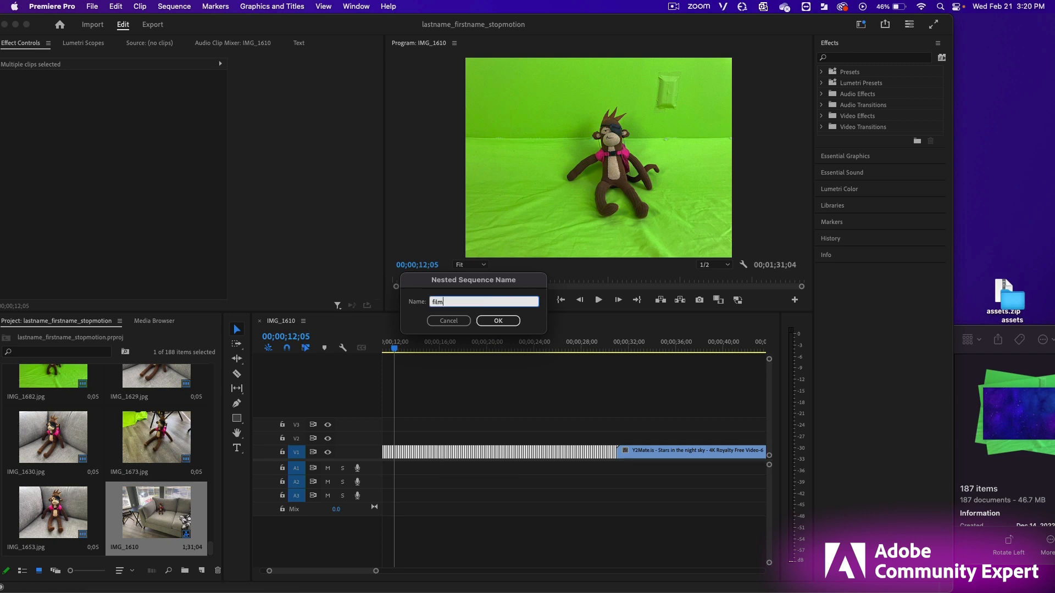
{"action": "key", "text": "Return"}
- Split the nested film clip with the Razor tool at 00;00;12;20, within the green screen footage
{"action": "left_click", "coordinate": [434, 350]}
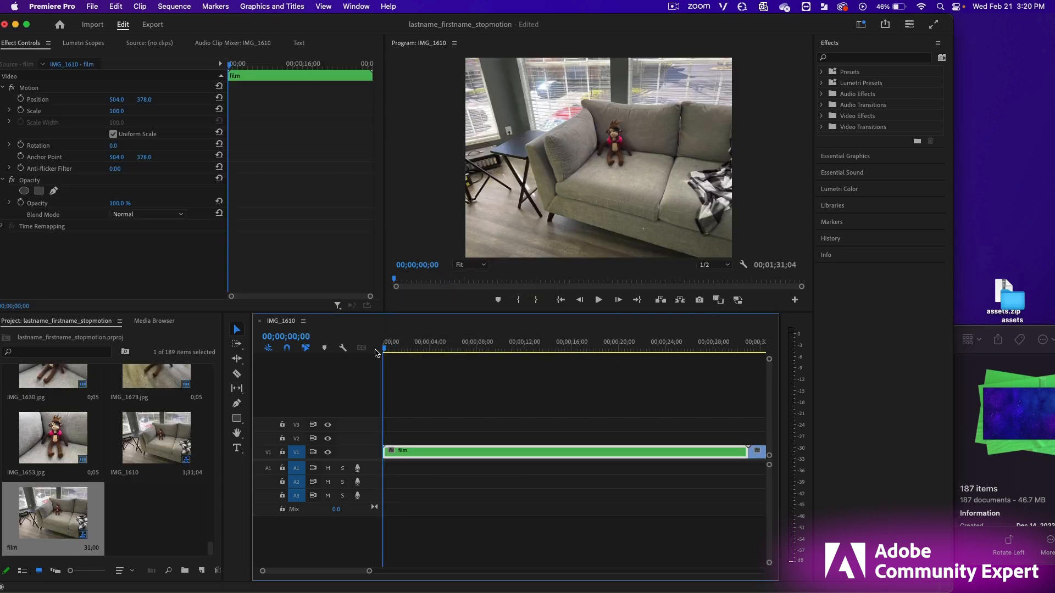
{"action": "left_click_drag", "start_coordinate": [436, 353], "coordinate": [533, 364]}
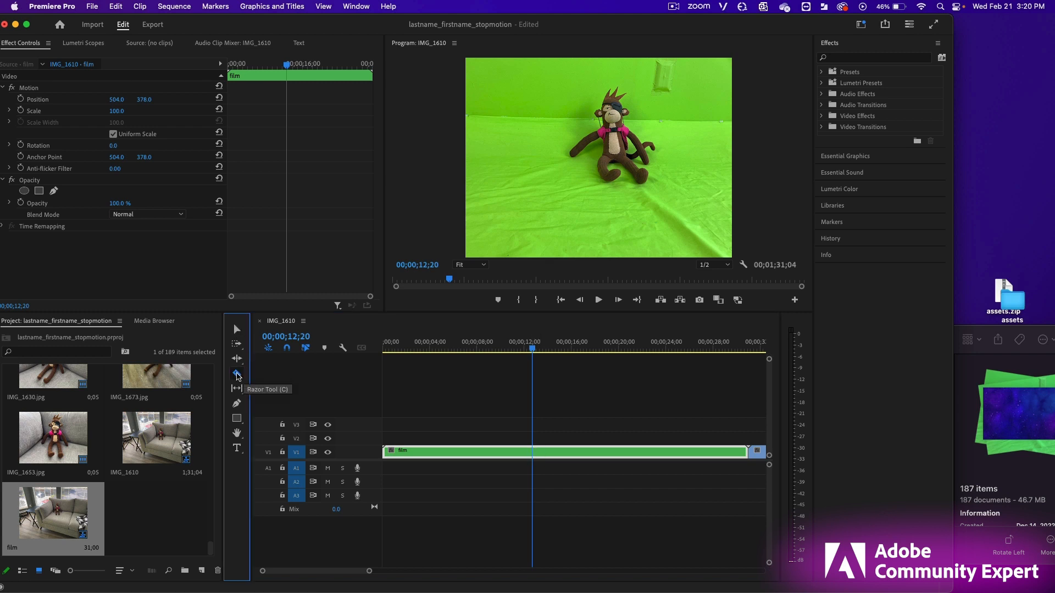
{"action": "left_click", "coordinate": [237, 373]}
{"action": "left_click", "coordinate": [532, 451]}
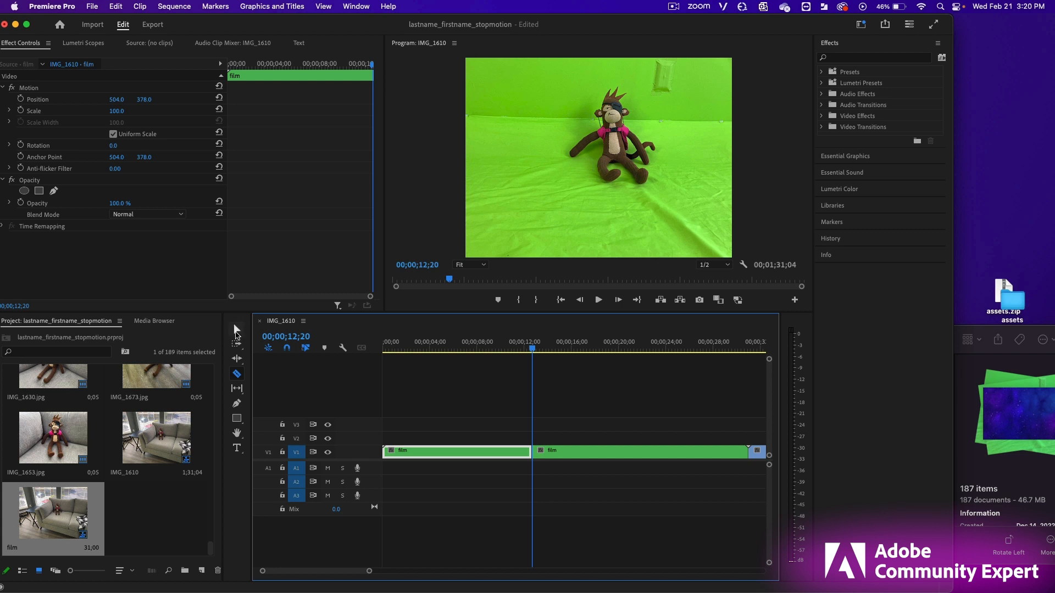
{"action": "left_click", "coordinate": [236, 330]}
- Find the Ultra Key effect and apply it to the second, green screen part of the film clip
{"action": "left_click_drag", "start_coordinate": [532, 351], "coordinate": [544, 351]}
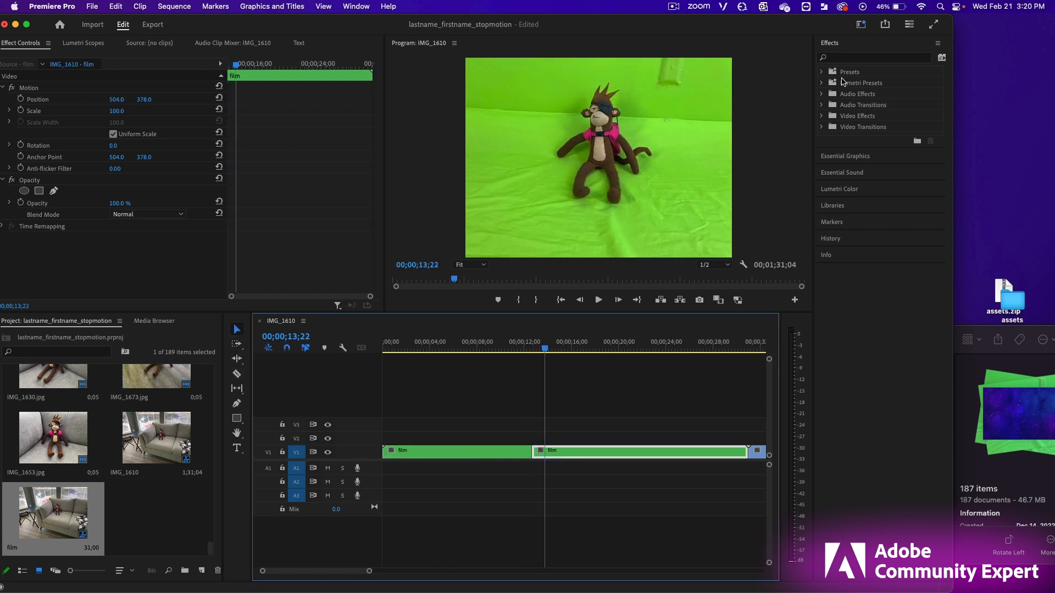
{"action": "left_click", "coordinate": [846, 58]}
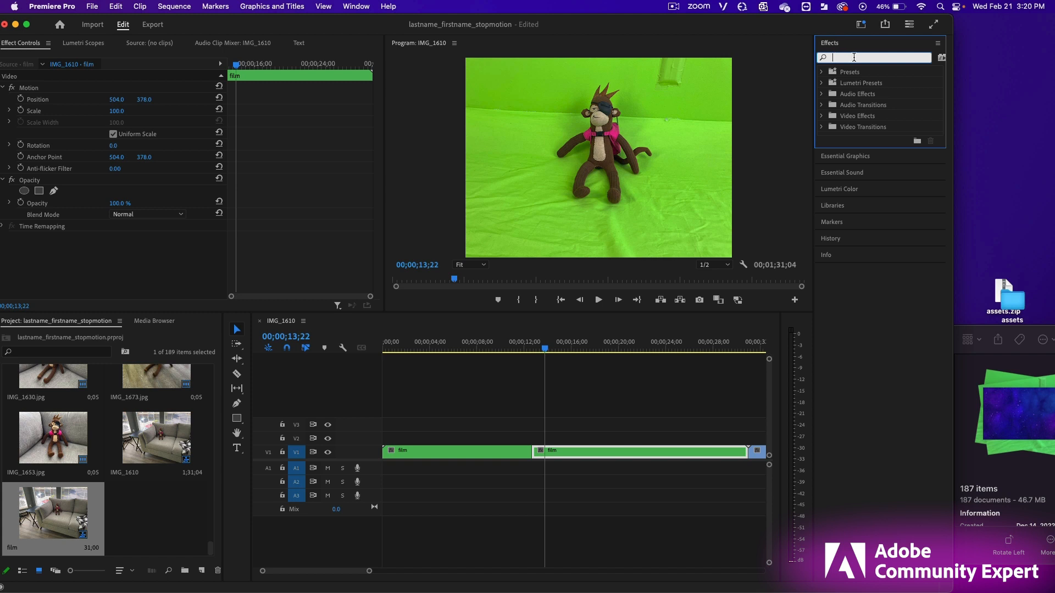
{"action": "left_click", "coordinate": [862, 27]}
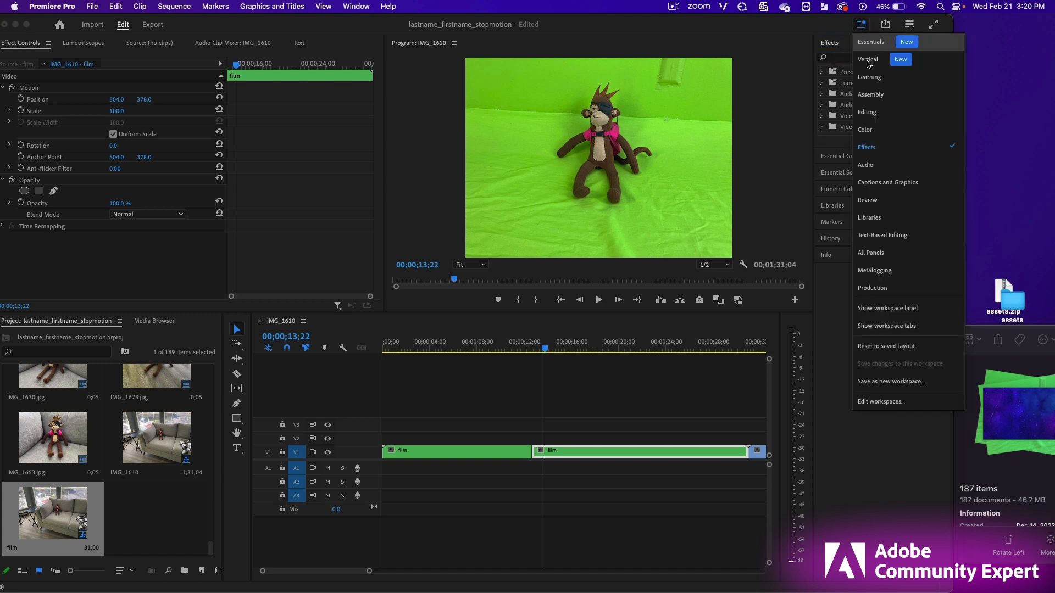
{"action": "left_click", "coordinate": [882, 148]}
{"action": "type", "text": "ultra"}
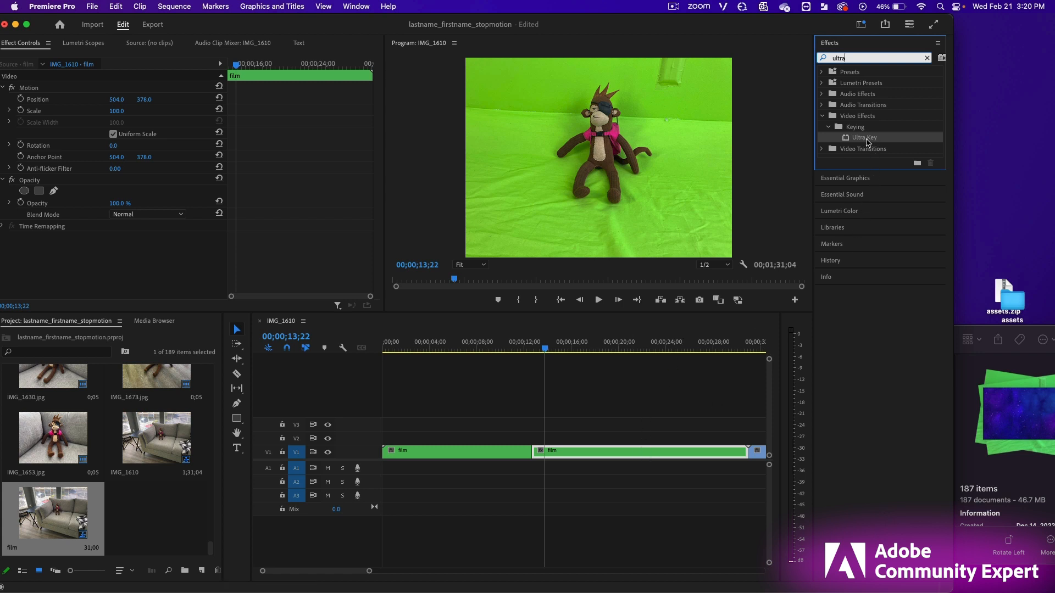
{"action": "left_click_drag", "start_coordinate": [867, 142], "coordinate": [194, 227]}
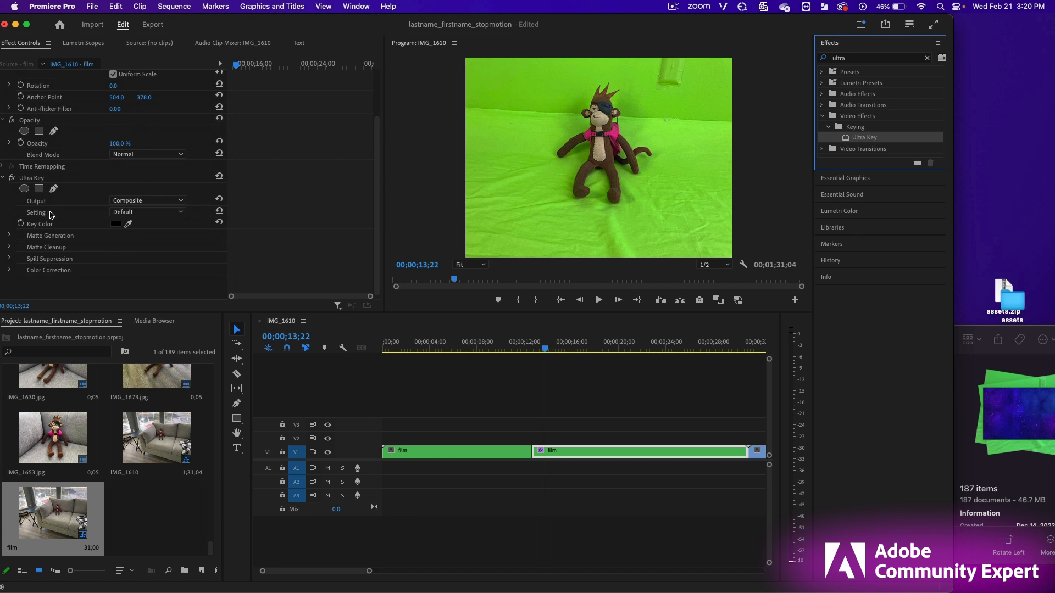
- Set the Ultra Key setting to Aggressive and sample the green backdrop beside the monkey as the key color
{"action": "left_click", "coordinate": [132, 213]}
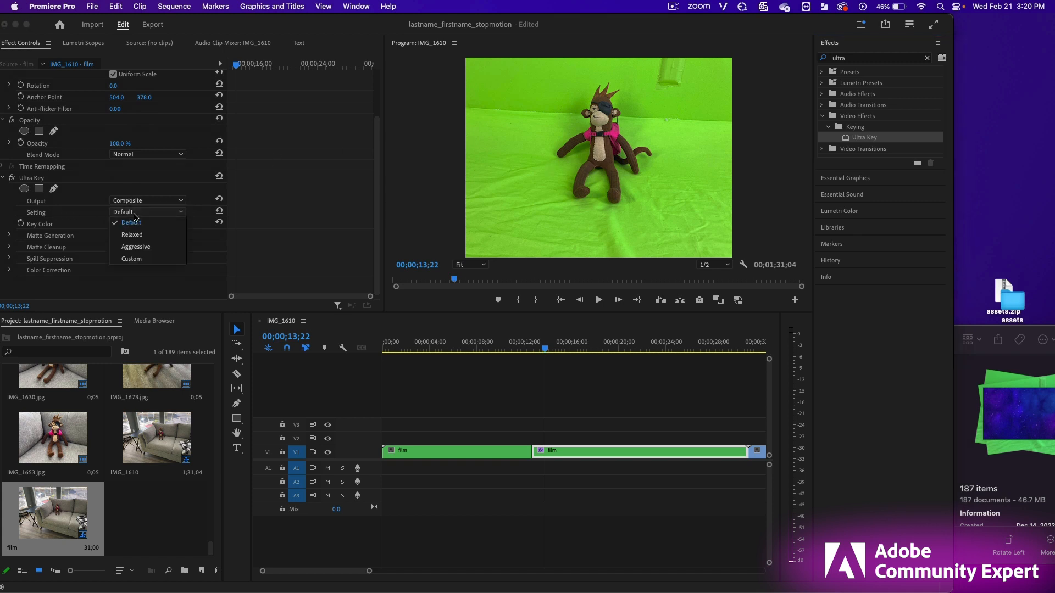
{"action": "left_click", "coordinate": [149, 248]}
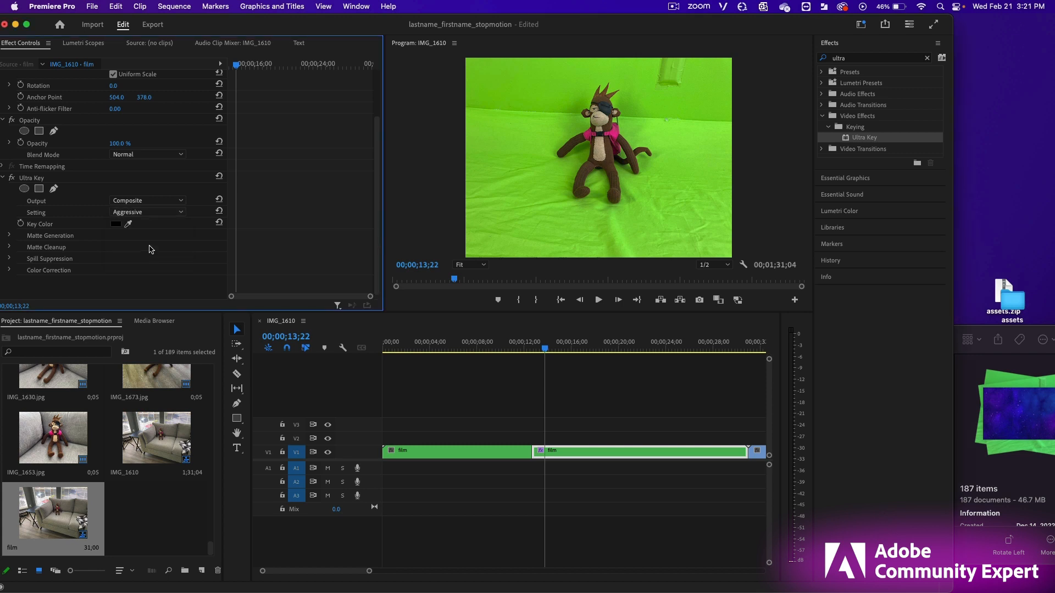
{"action": "left_click", "coordinate": [128, 223]}
{"action": "left_click", "coordinate": [576, 161]}
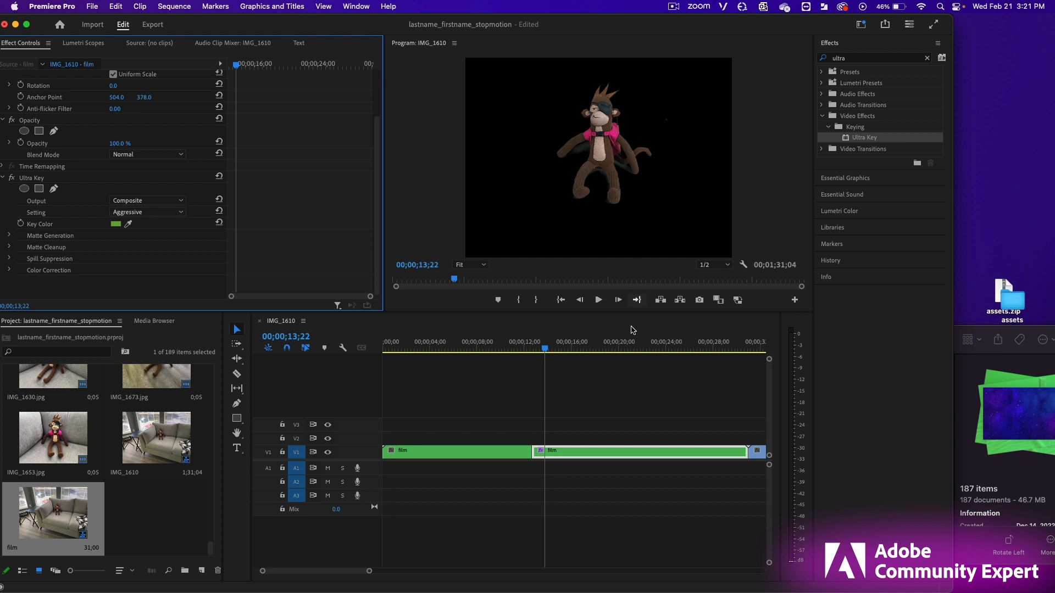
- Move the keyed film clip up to V2, place the starry sky clip beneath it on V1, and preview the composite
{"action": "left_click_drag", "start_coordinate": [621, 450], "coordinate": [616, 438]}
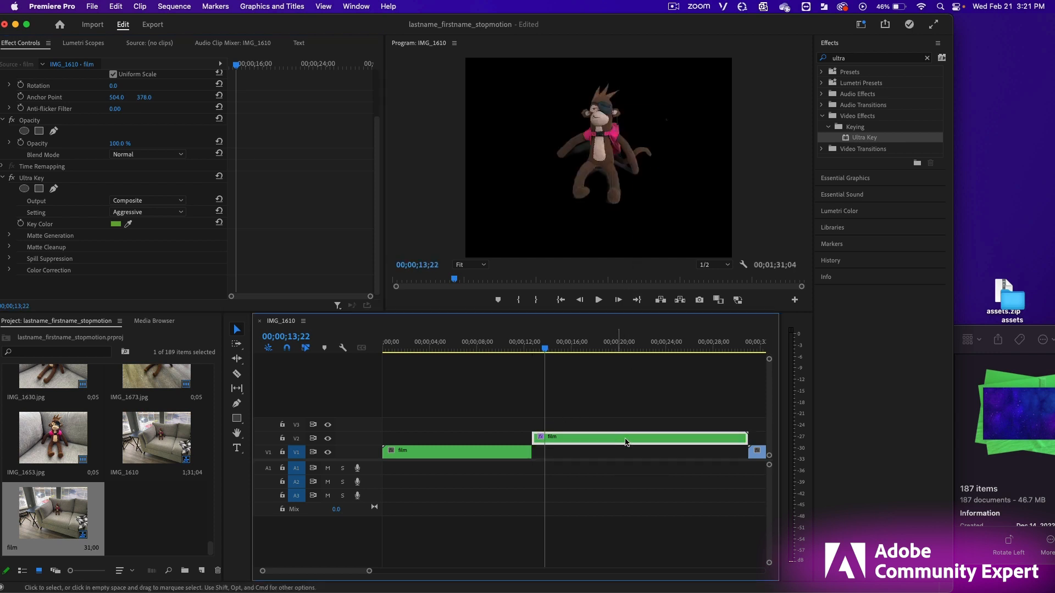
{"action": "left_click", "coordinate": [758, 455]}
{"action": "left_click_drag", "start_coordinate": [758, 456], "coordinate": [548, 456]}
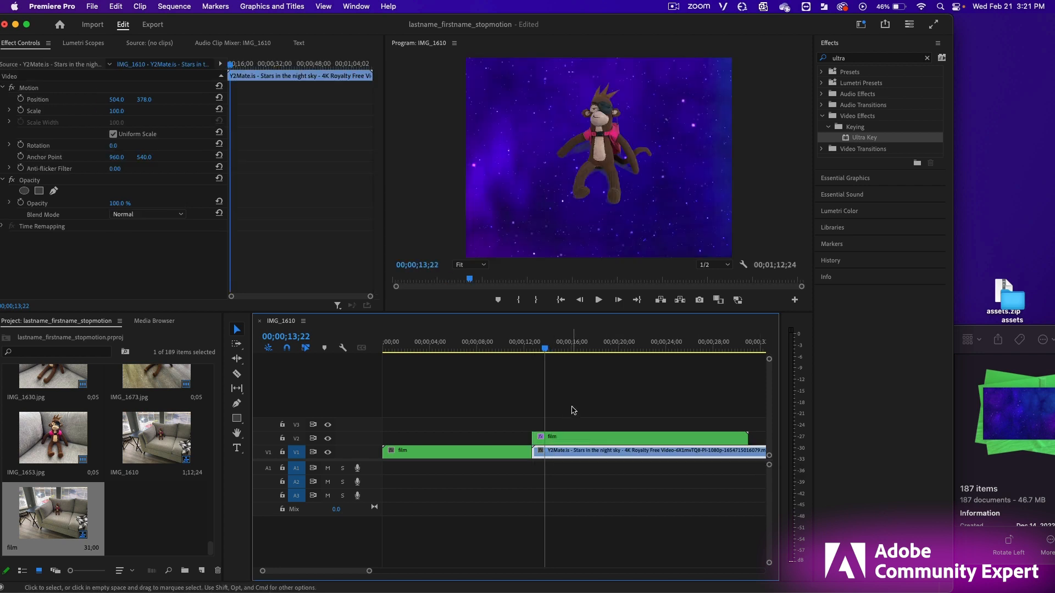
{"action": "mouse_move", "coordinate": [545, 351]}
{"action": "left_mouse_down"}
{"action": "mouse_move", "coordinate": [558, 352]}
{"action": "mouse_move", "coordinate": [534, 352]}
{"action": "left_mouse_up"}
{"action": "key", "text": "space"}
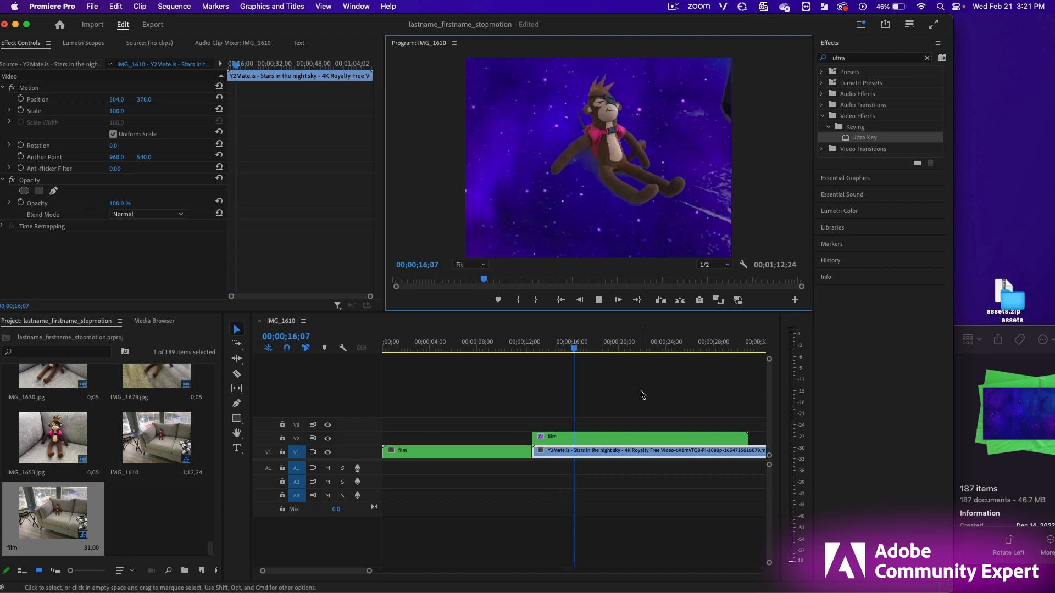
{"action": "key", "text": "space"}
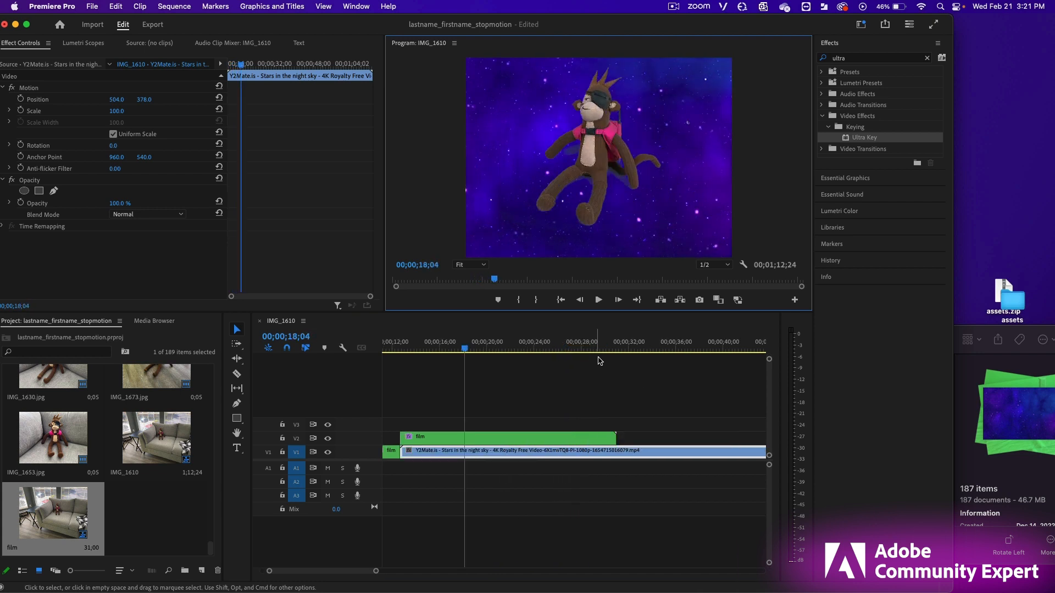
- Cut the starry sky clip at 00;00;31;00, where the keyed film clip ends, and delete the excess
{"action": "left_click", "coordinate": [616, 351]}
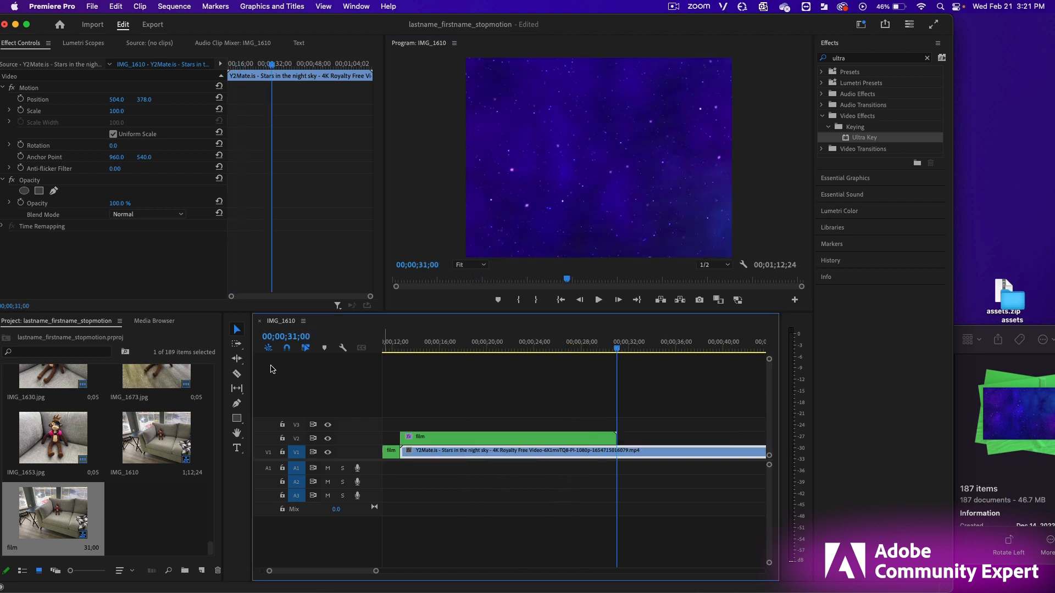
{"action": "left_click", "coordinate": [236, 375]}
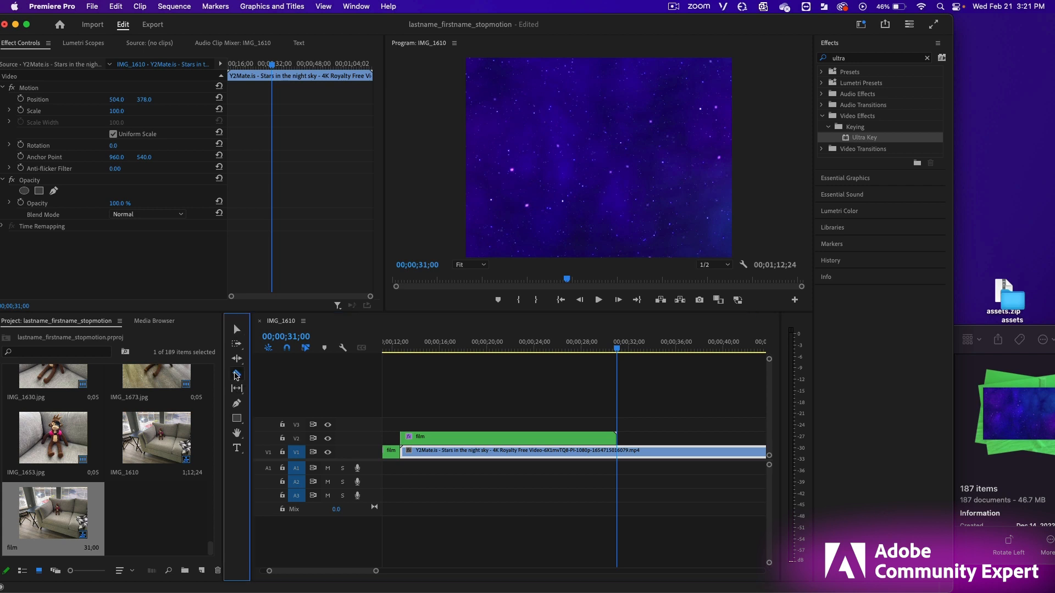
{"action": "left_click", "coordinate": [618, 451]}
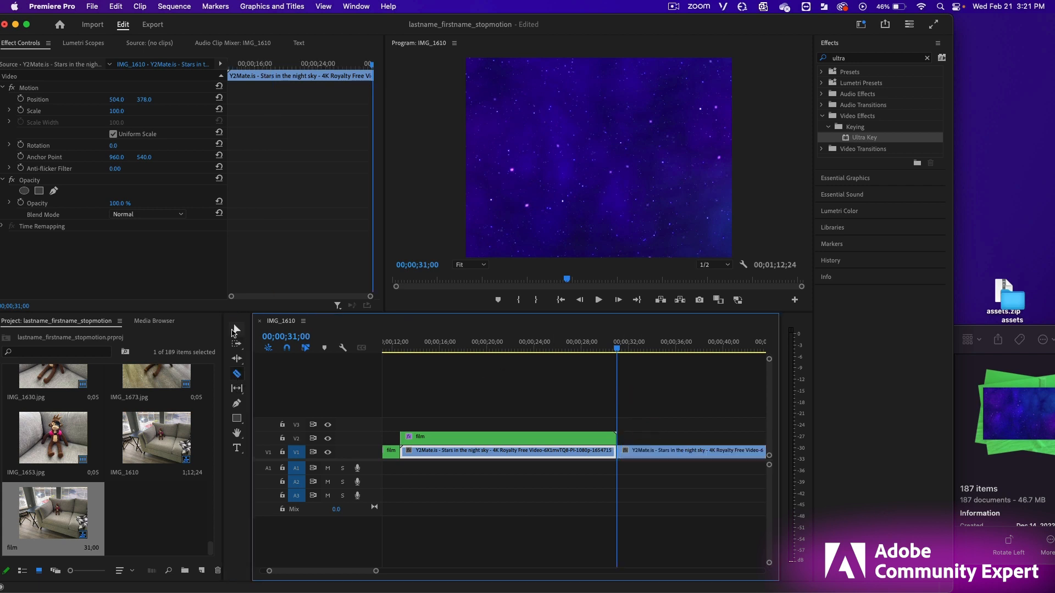
{"action": "left_click", "coordinate": [237, 329]}
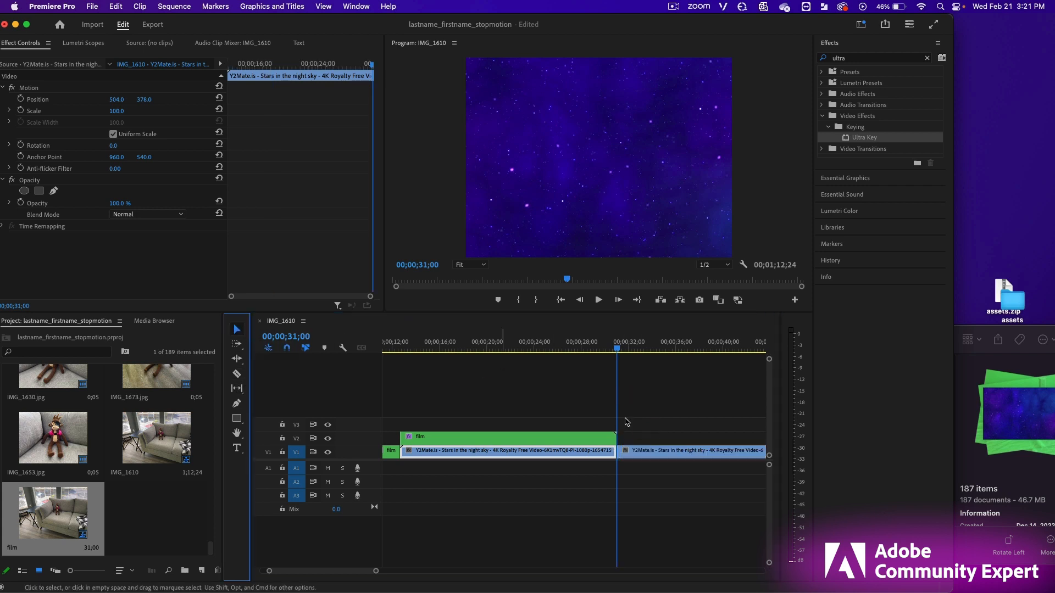
{"action": "left_click", "coordinate": [654, 453]}
{"action": "key", "text": "Delete"}
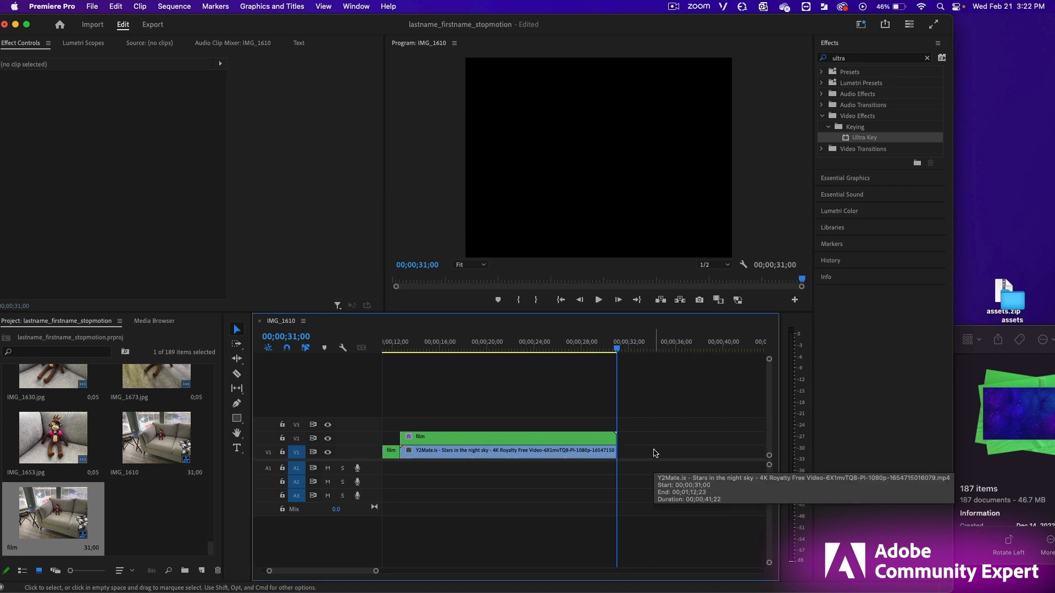
- Name the export file lastname_firstname_stopmotion and set its save location to the Desktop
{"action": "key", "text": "minus"}
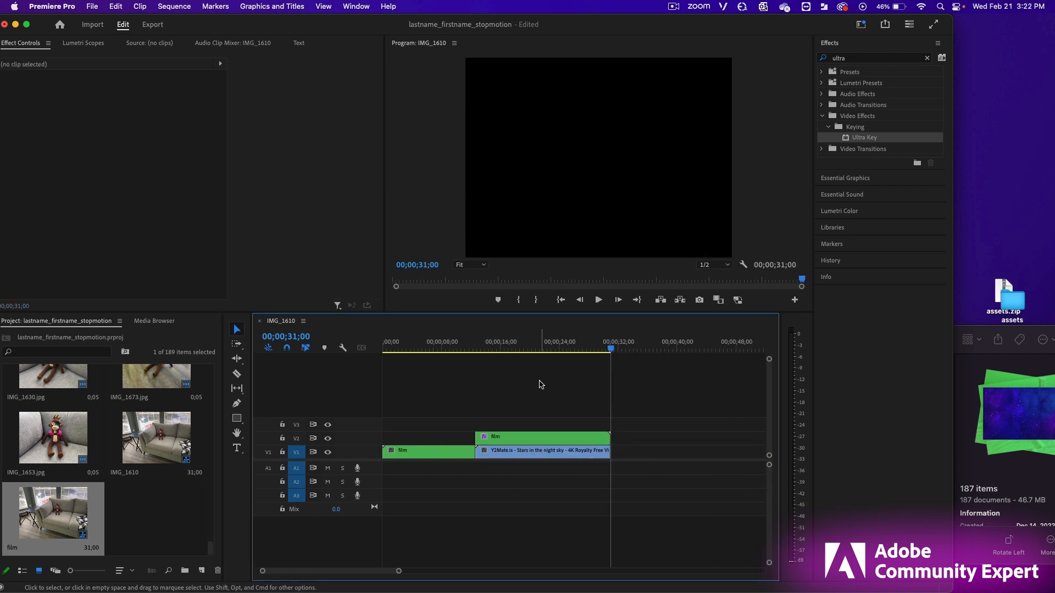
{"action": "left_click", "coordinate": [153, 25]}
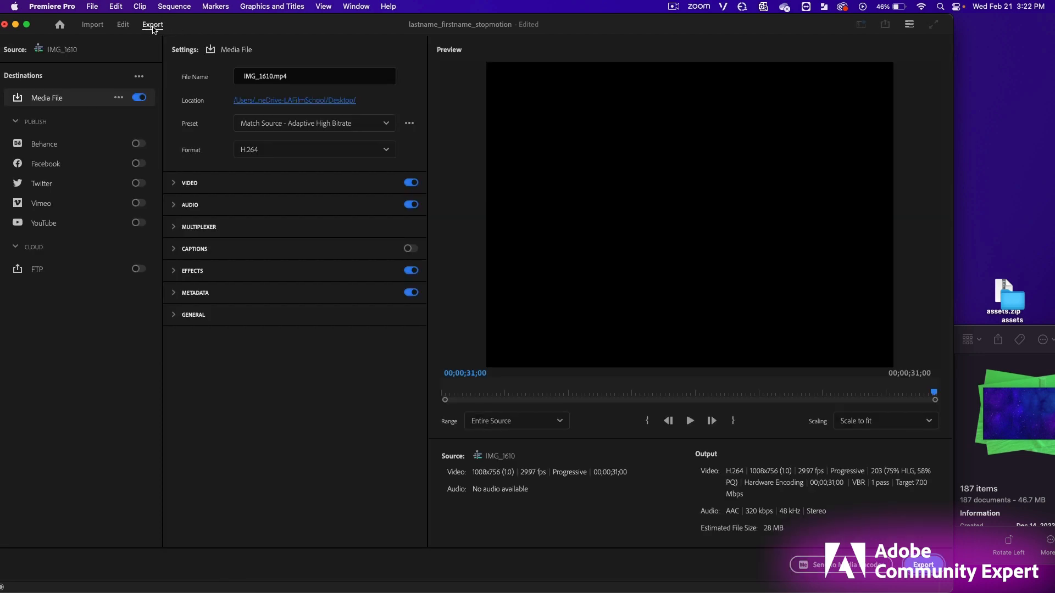
{"action": "left_click", "coordinate": [271, 77]}
{"action": "type", "text": "l"}
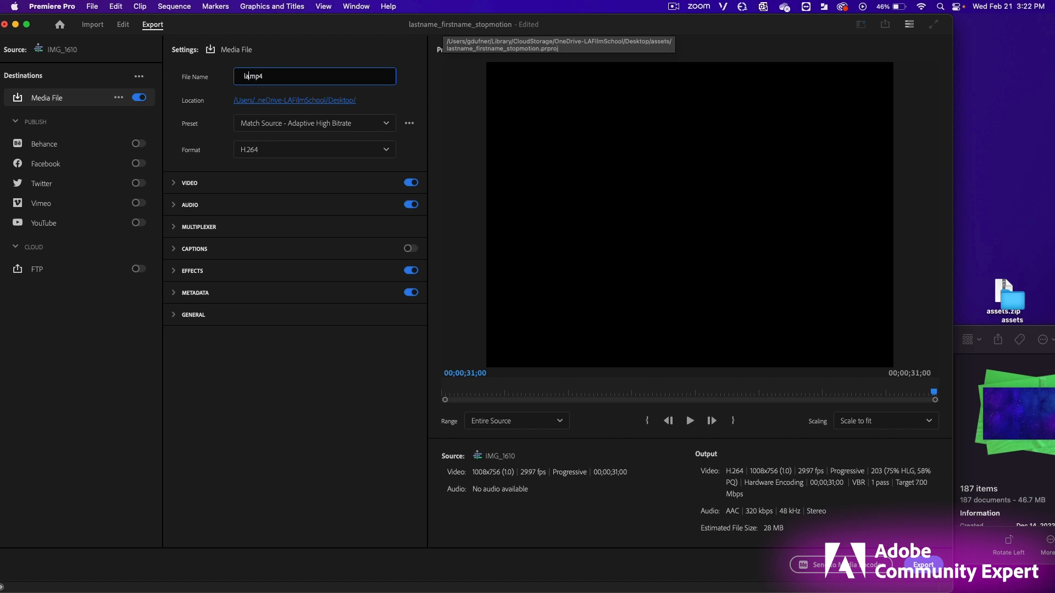
{"action": "type", "text": "astname_firstname_stopmotion"}
{"action": "left_click", "coordinate": [206, 100]}
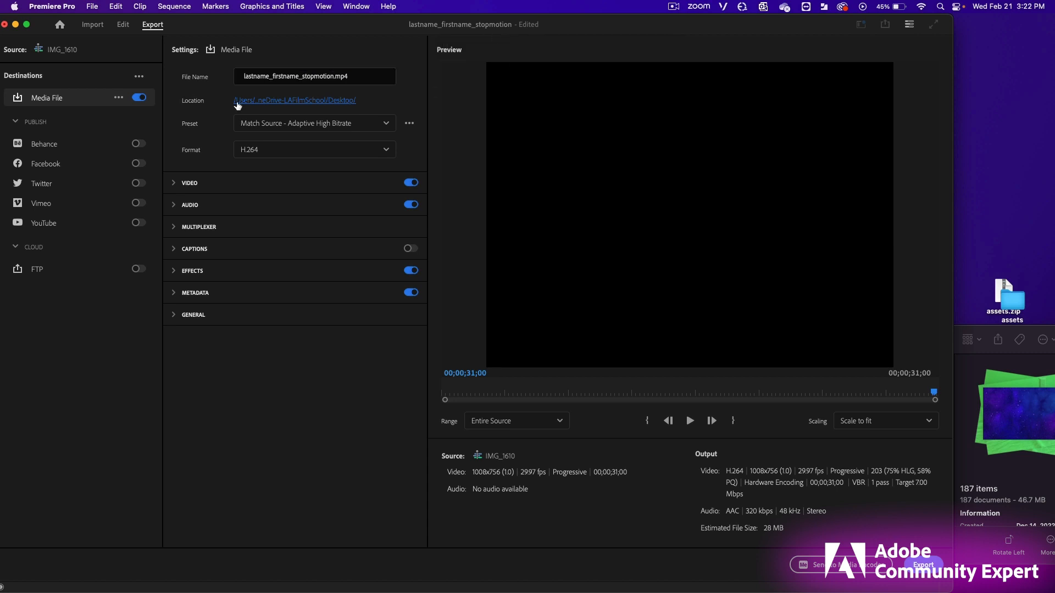
{"action": "left_click", "coordinate": [237, 105]}
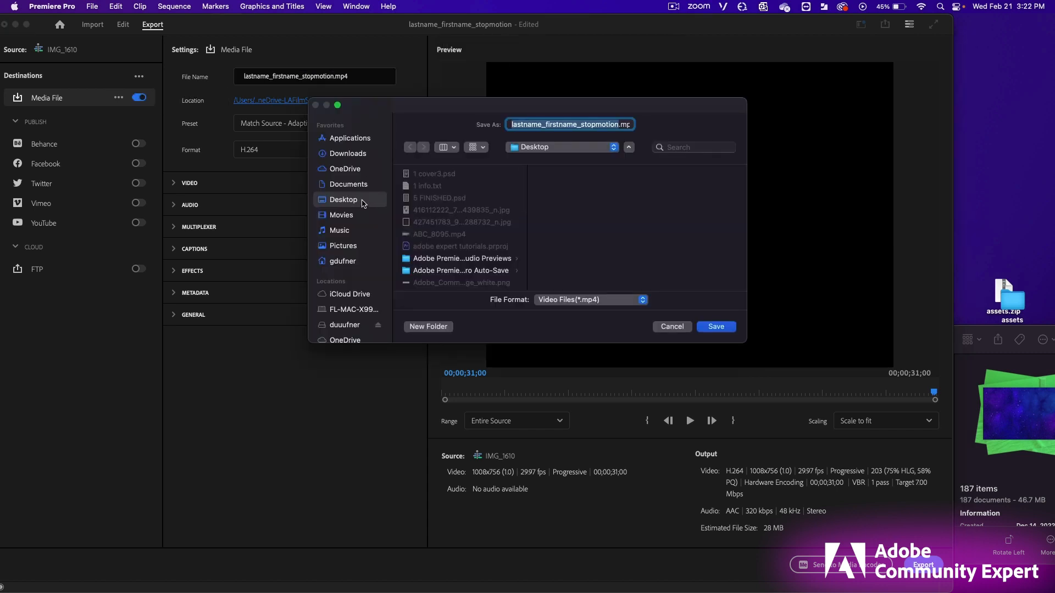
{"action": "left_click", "coordinate": [727, 327]}
- Export the sequence with the Match Source - Adaptive High Bitrate preset, then watch the exported video and close it
{"action": "left_click", "coordinate": [283, 124]}
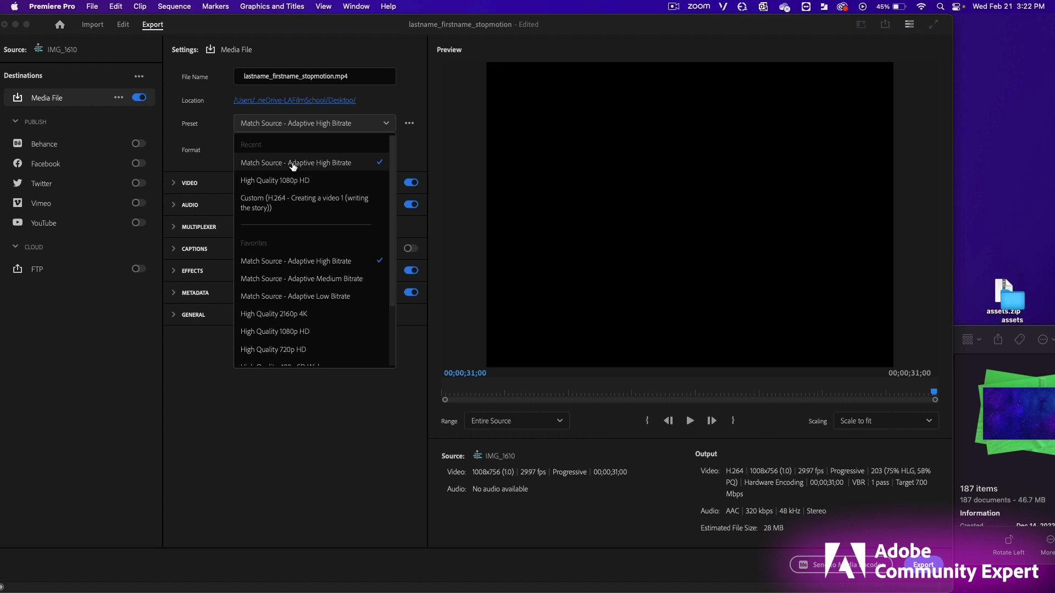
{"action": "left_click", "coordinate": [341, 164]}
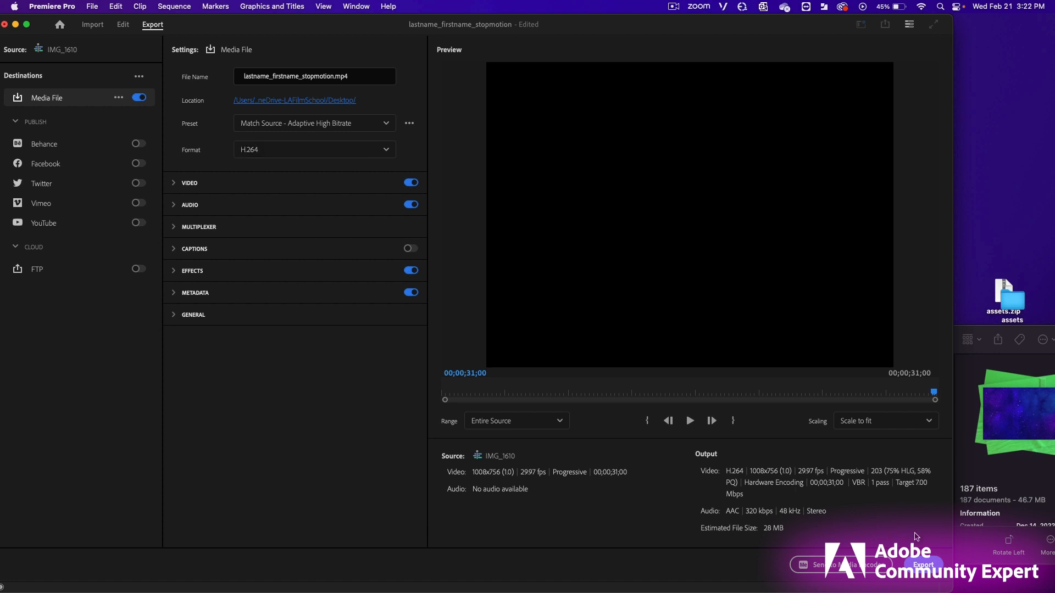
{"action": "left_click", "coordinate": [923, 565]}
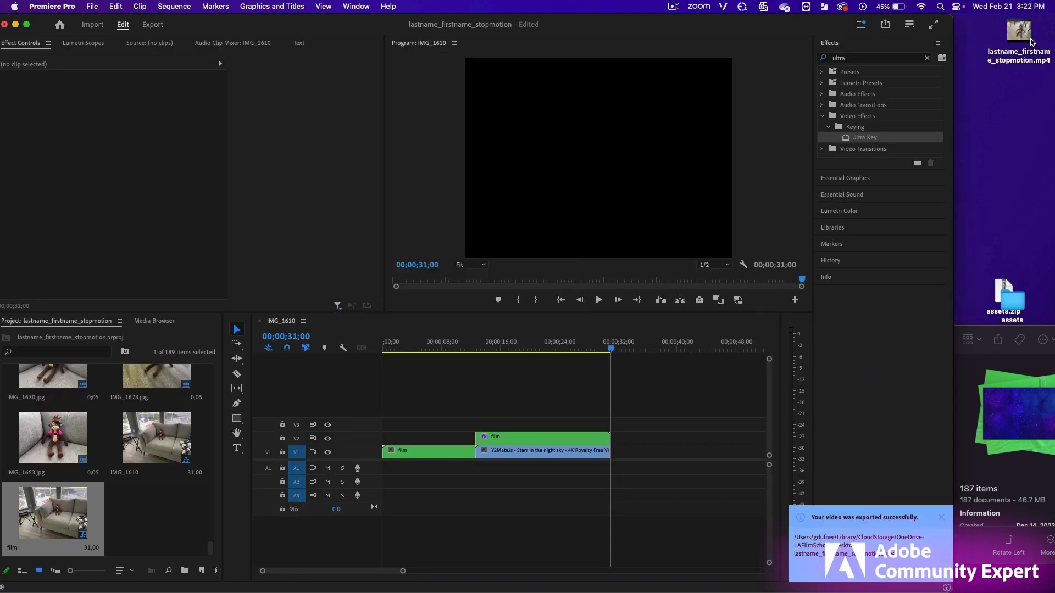
{"action": "double_click", "coordinate": [1027, 39]}
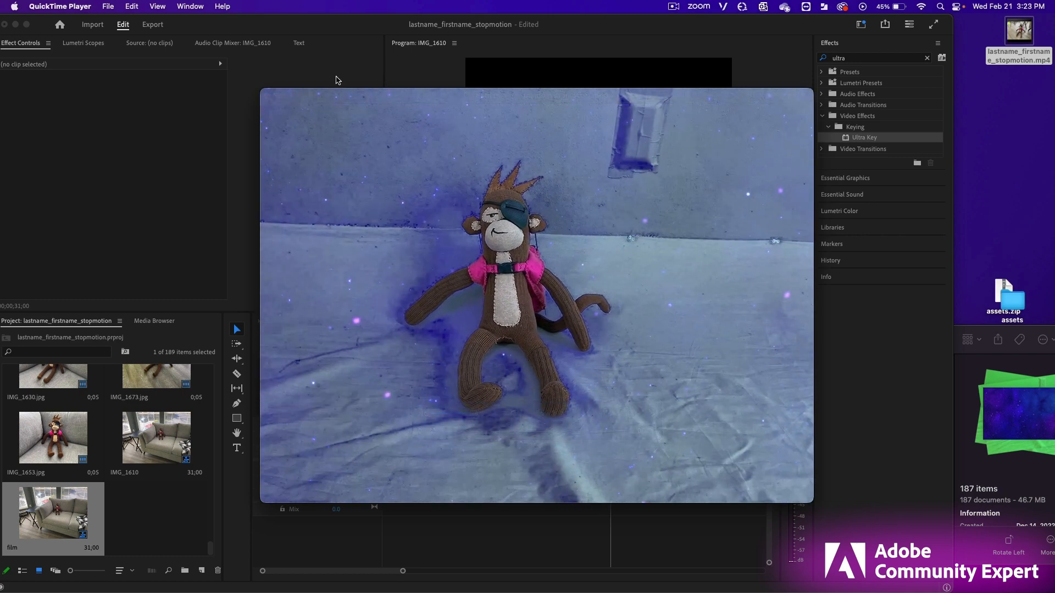
{"action": "left_click", "coordinate": [268, 97]}
- Split the keyed film clip on V2 at 00;00;19;21, where the close-up of the monkey begins
{"action": "left_click_drag", "start_coordinate": [593, 343], "coordinate": [527, 341]}
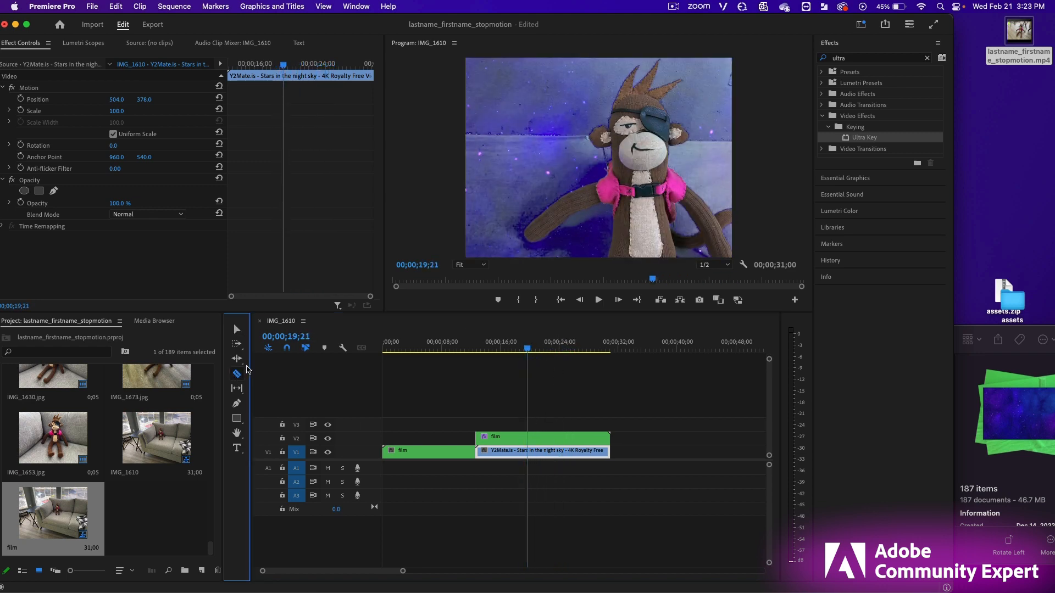
{"action": "left_click", "coordinate": [237, 374]}
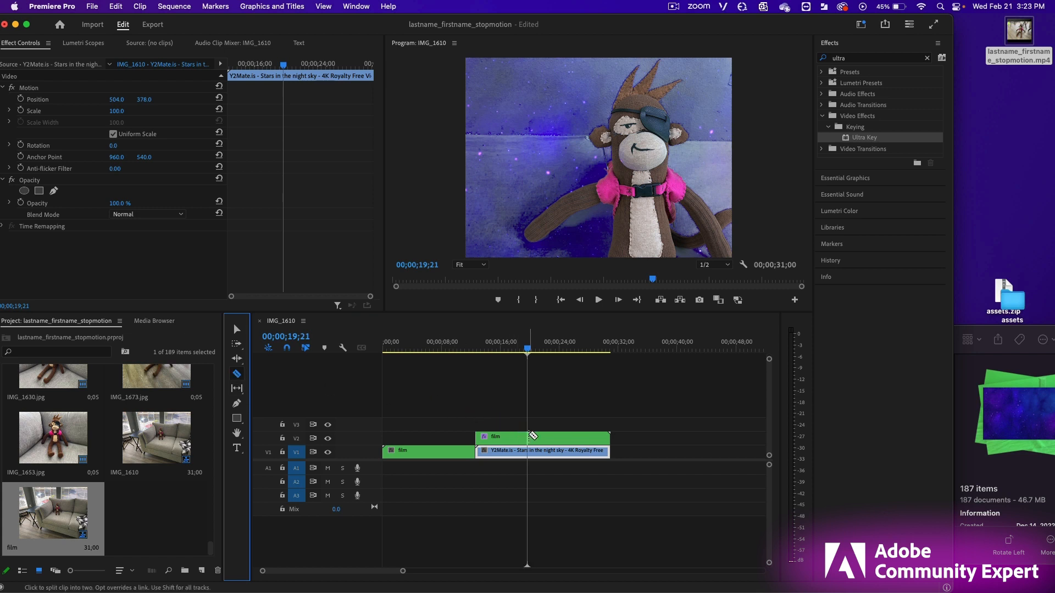
{"action": "left_click", "coordinate": [528, 436]}
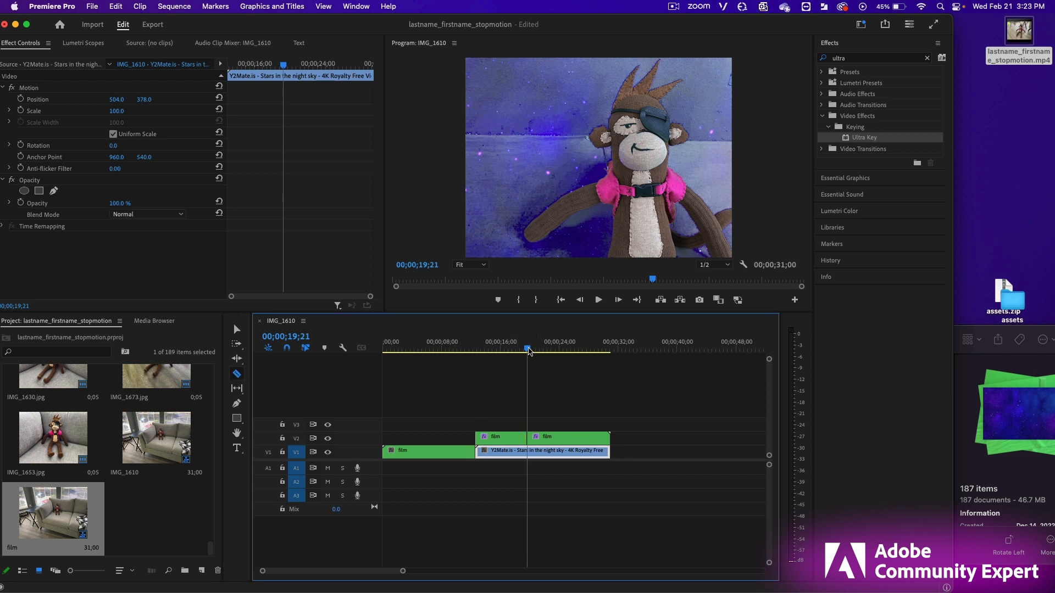
- On the second part of the keyed clip, set the Ultra Key Pedestal to 100, raise Shadow and lower Highlight
{"action": "left_click", "coordinate": [531, 349]}
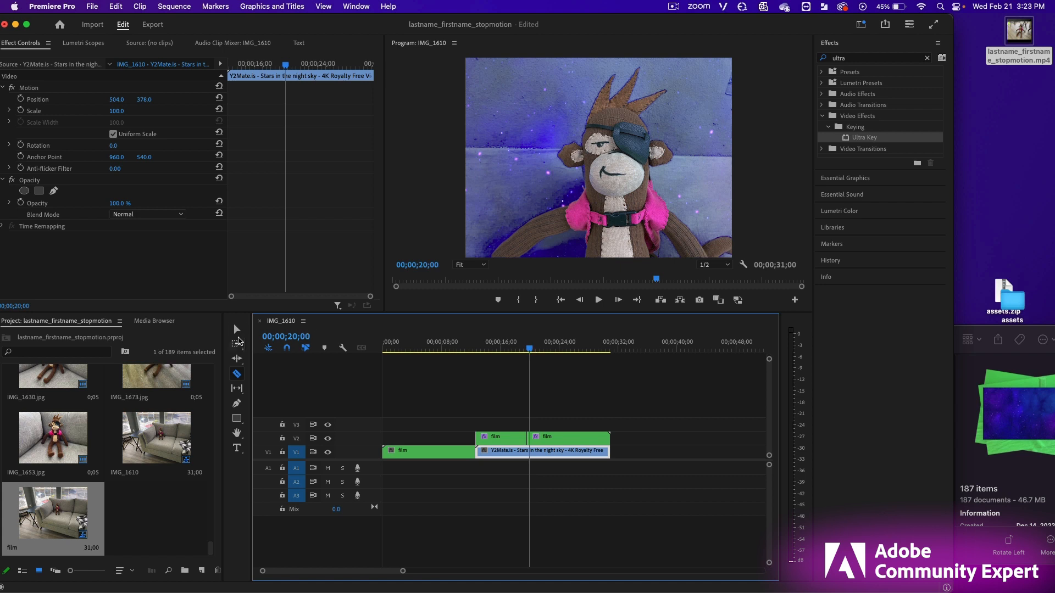
{"action": "left_click", "coordinate": [237, 329]}
{"action": "left_click", "coordinate": [500, 437]}
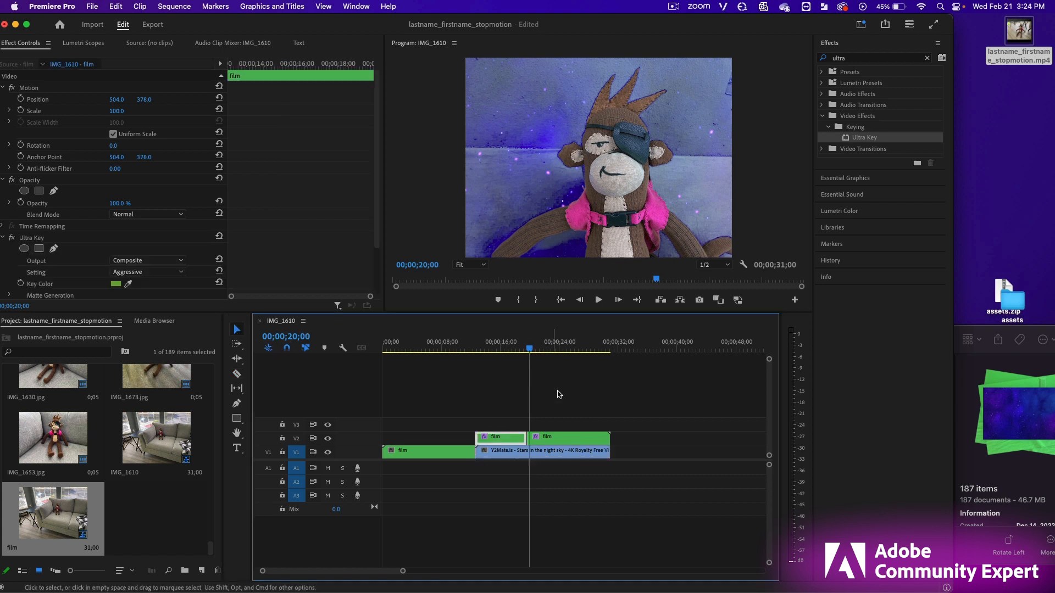
{"action": "left_click", "coordinate": [567, 439]}
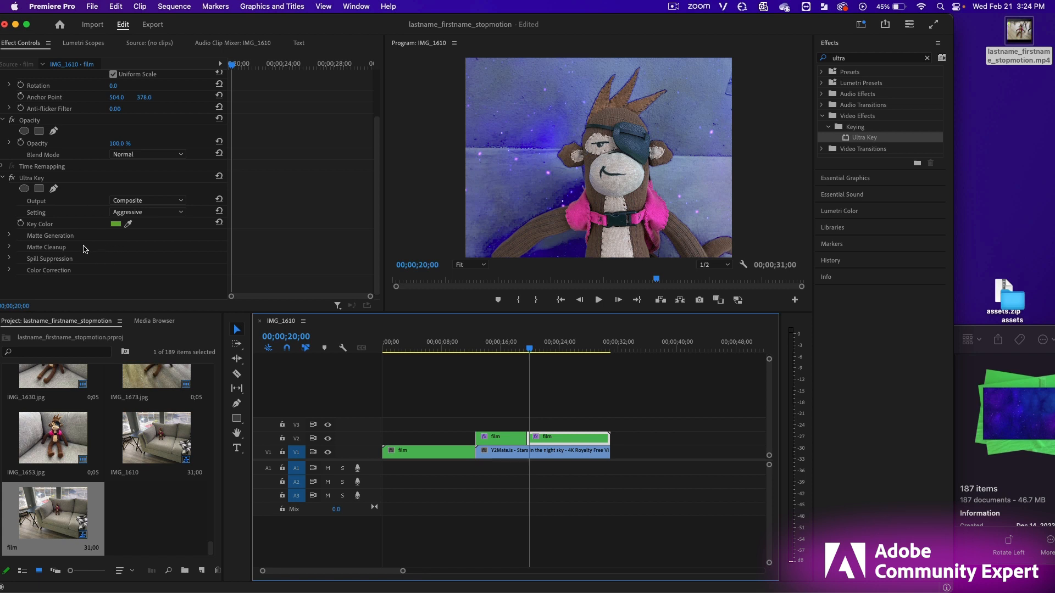
{"action": "left_click", "coordinate": [8, 238]}
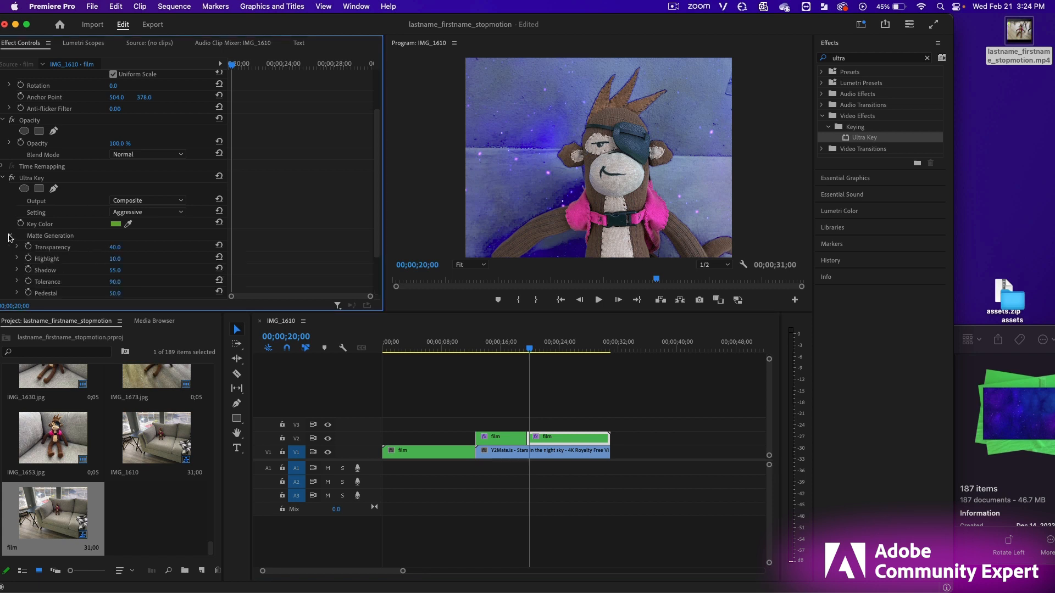
{"action": "scroll", "coordinate": [77, 235], "scroll_direction": "down", "scroll_amount": 3}
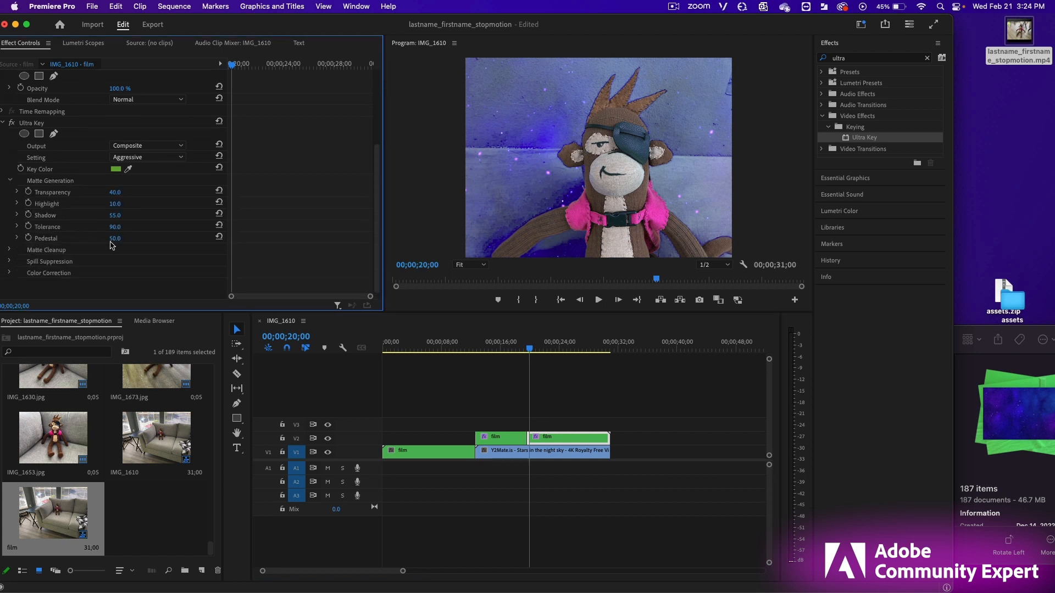
{"action": "left_click_drag", "start_coordinate": [116, 239], "coordinate": [134, 240]}
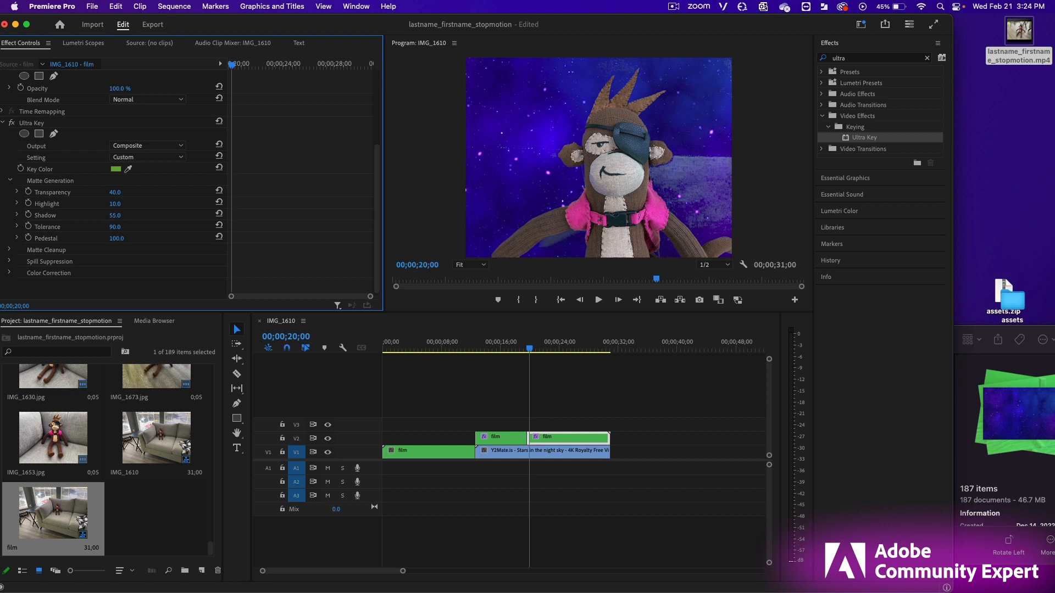
{"action": "left_click_drag", "start_coordinate": [116, 215], "coordinate": [125, 217]}
{"action": "left_click_drag", "start_coordinate": [115, 203], "coordinate": [110, 204]}
- Compare the Ultra Key settings and the composite of the two keyed clip parts on V2
{"action": "mouse_move", "coordinate": [530, 349]}
{"action": "left_mouse_down"}
{"action": "mouse_move", "coordinate": [572, 351]}
{"action": "mouse_move", "coordinate": [517, 351]}
{"action": "left_mouse_up"}
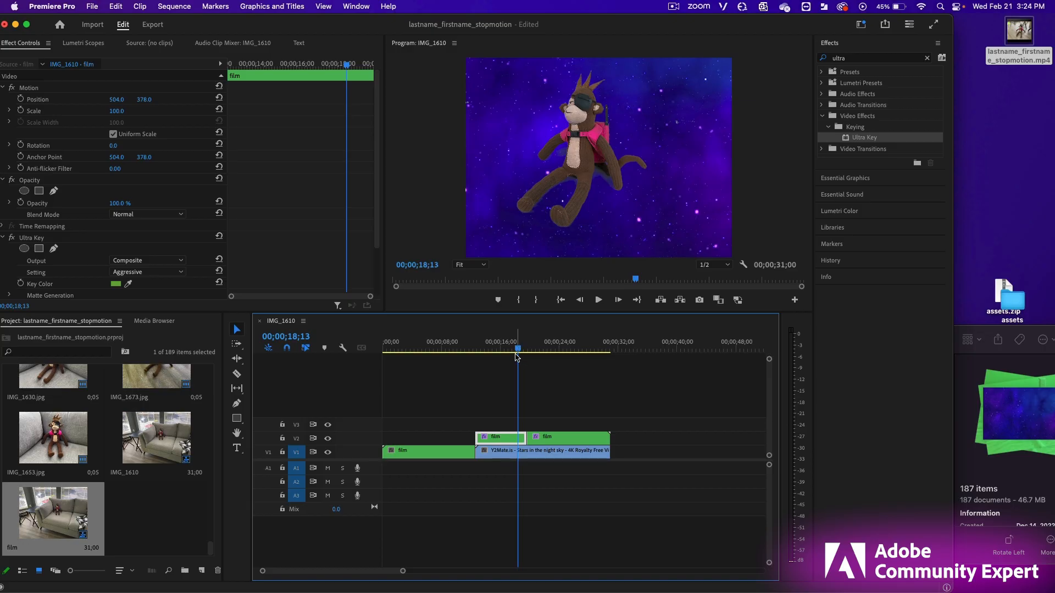
{"action": "left_click", "coordinate": [544, 440]}
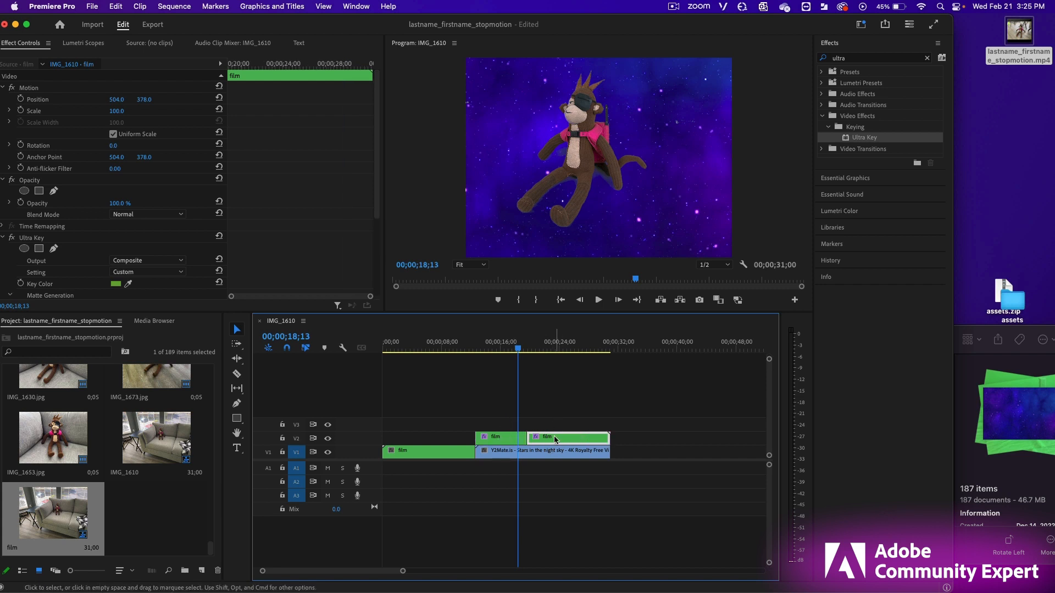
{"action": "left_click", "coordinate": [511, 439]}
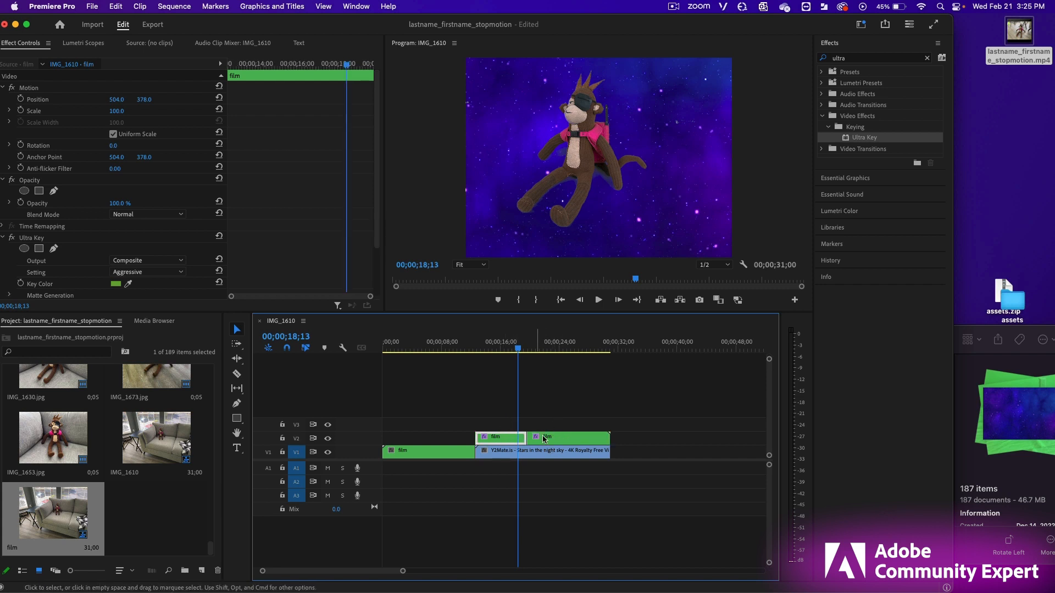
{"action": "left_click", "coordinate": [539, 348]}
- Copy the Ultra Key effect from the second keyed clip part, paste it onto the first, and preview the composite
{"action": "left_click", "coordinate": [555, 437]}
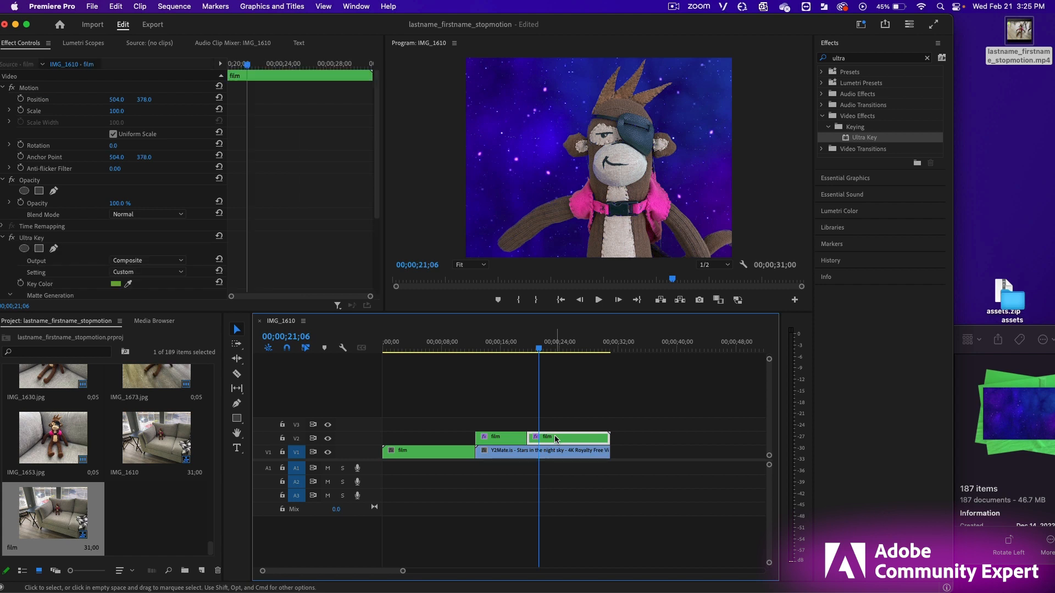
{"action": "right_click", "coordinate": [99, 242]}
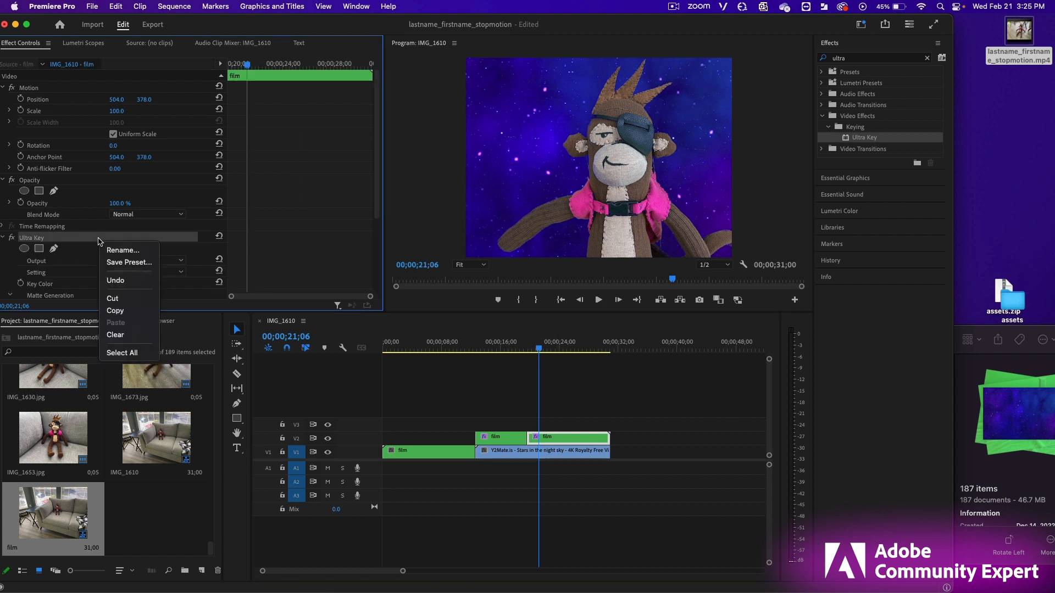
{"action": "left_click", "coordinate": [117, 311]}
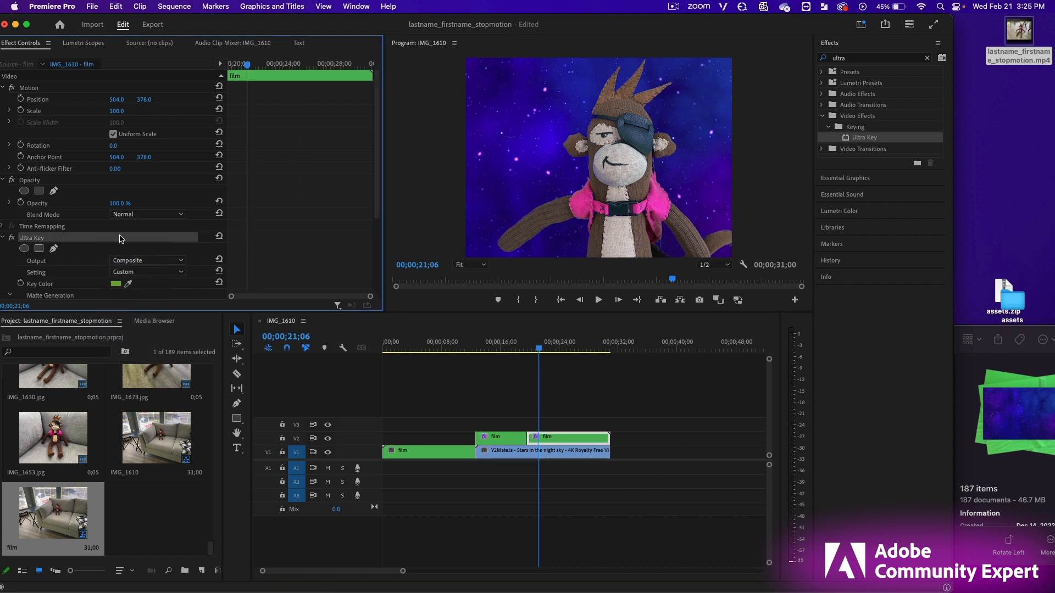
{"action": "left_click", "coordinate": [504, 438]}
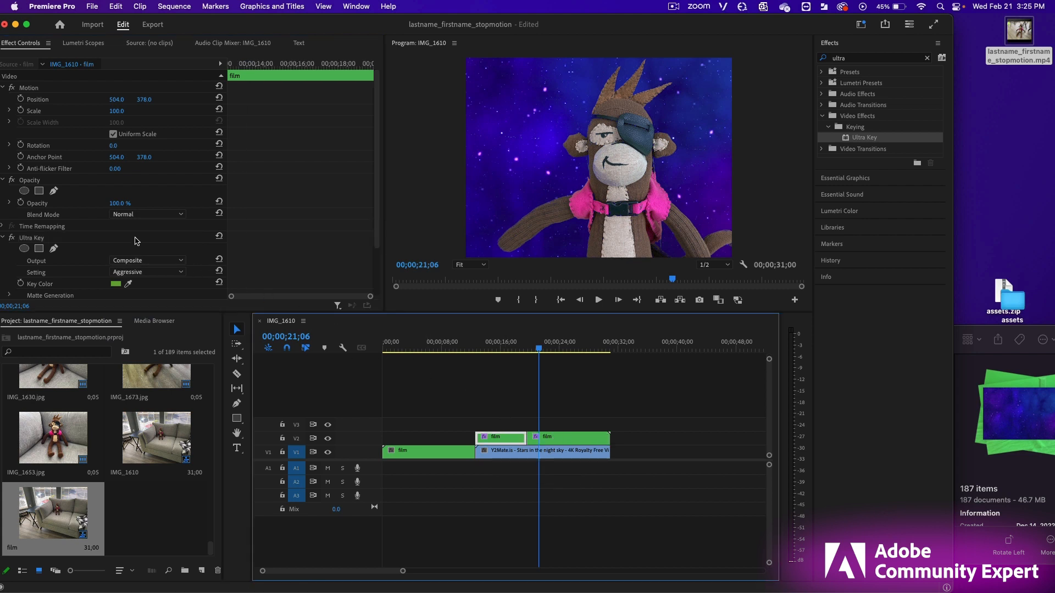
{"action": "left_click", "coordinate": [137, 240]}
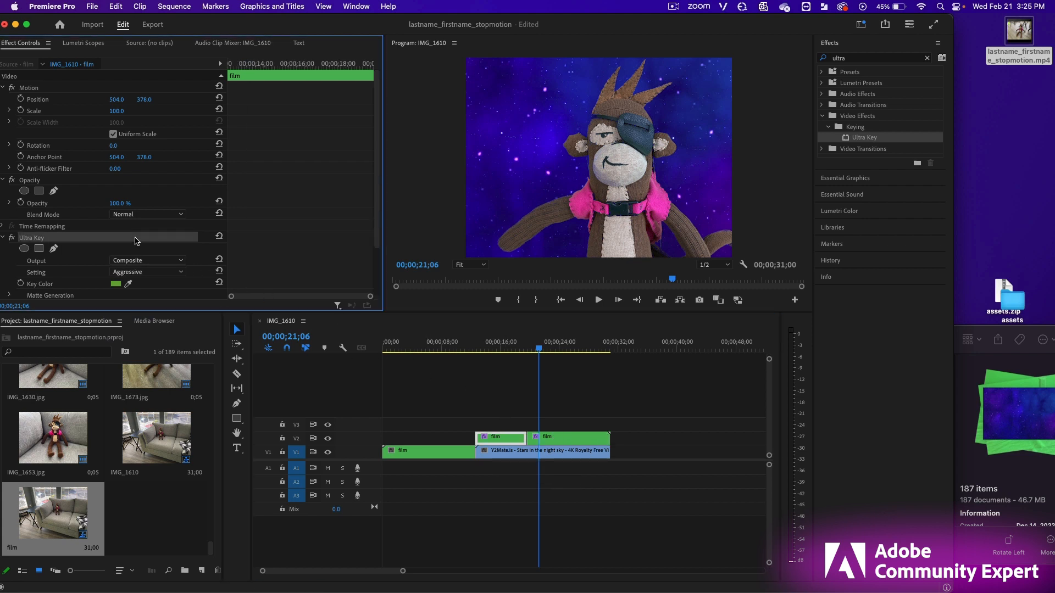
{"action": "right_click", "coordinate": [136, 240]}
{"action": "left_click", "coordinate": [160, 323]}
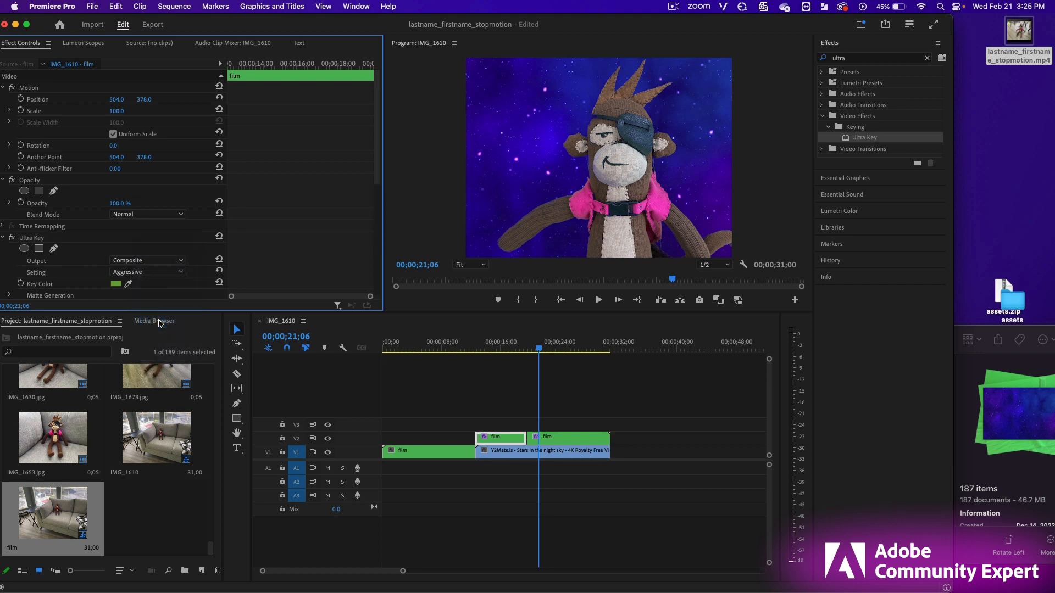
{"action": "left_click_drag", "start_coordinate": [489, 344], "coordinate": [573, 346]}
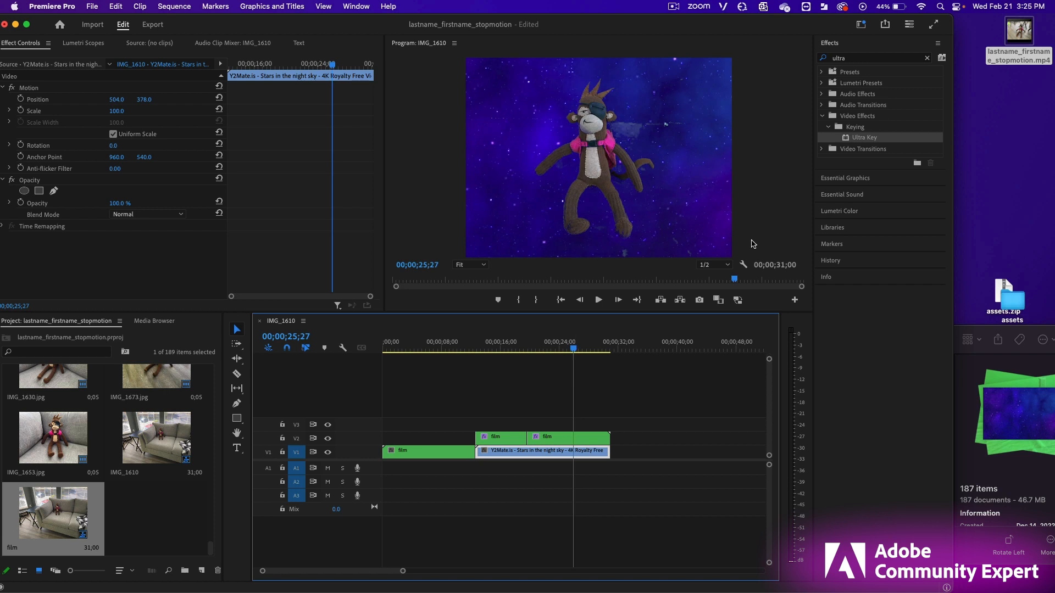